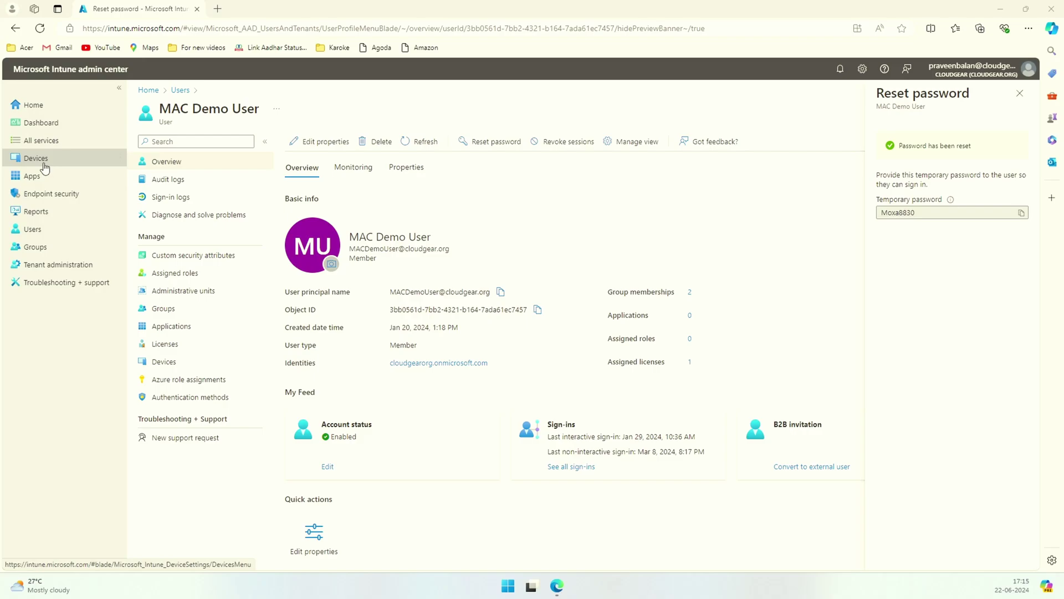
Start a new macOS Settings catalog profile under Devices > macOS > Configuration
{"action": "left_click", "coordinate": [43, 165]}
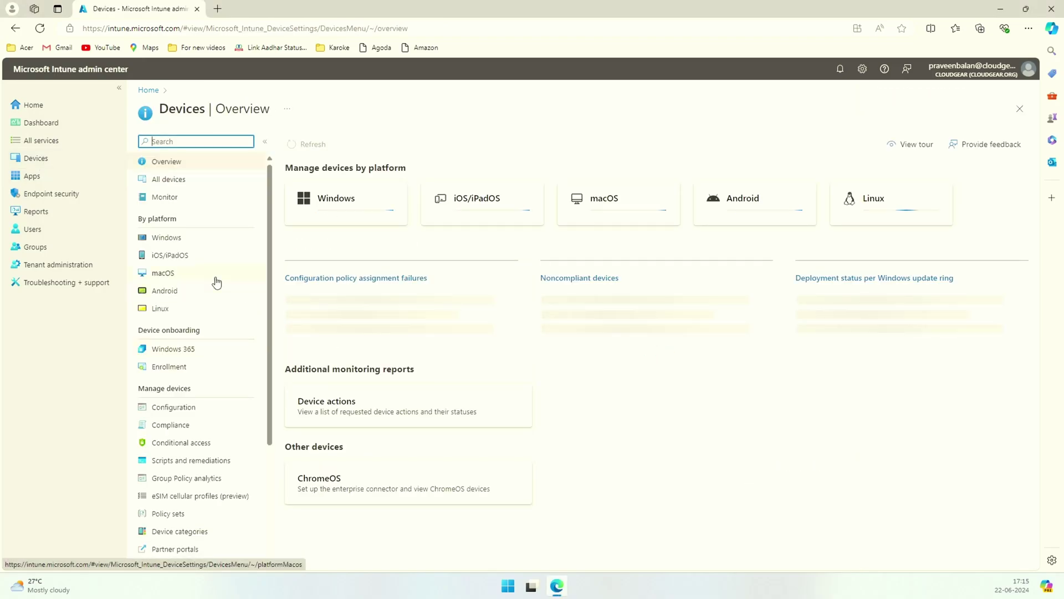
{"action": "left_click", "coordinate": [187, 274]}
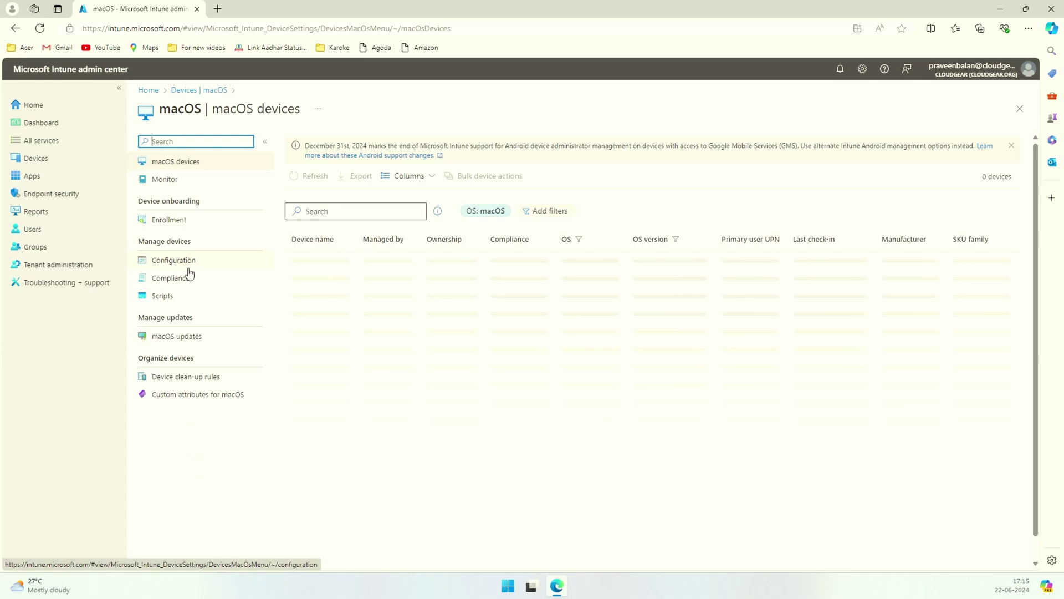
{"action": "left_click", "coordinate": [188, 267]}
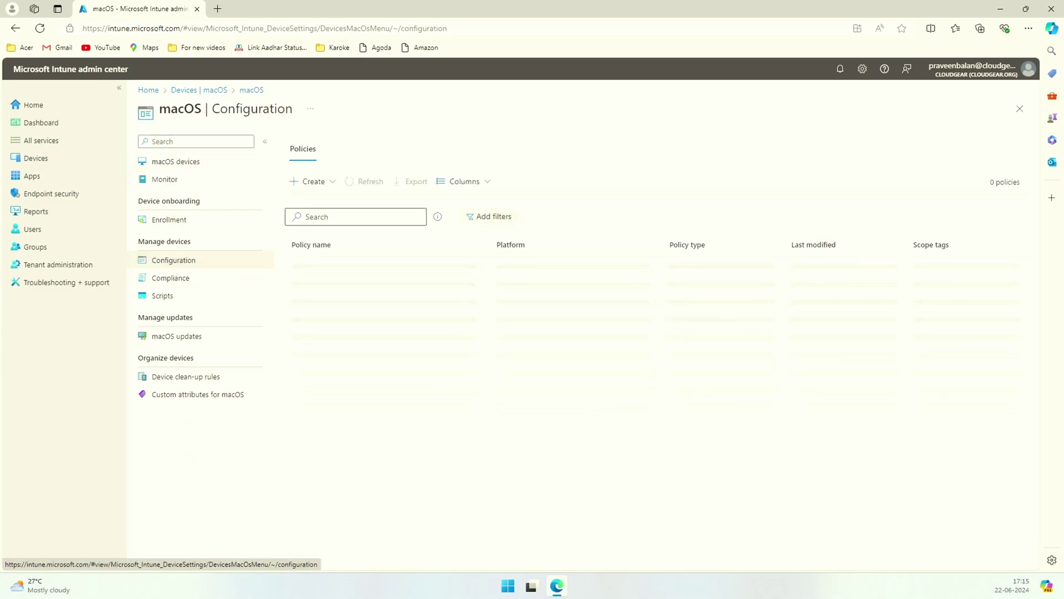
{"action": "left_click", "coordinate": [313, 181]}
{"action": "left_click", "coordinate": [325, 203]}
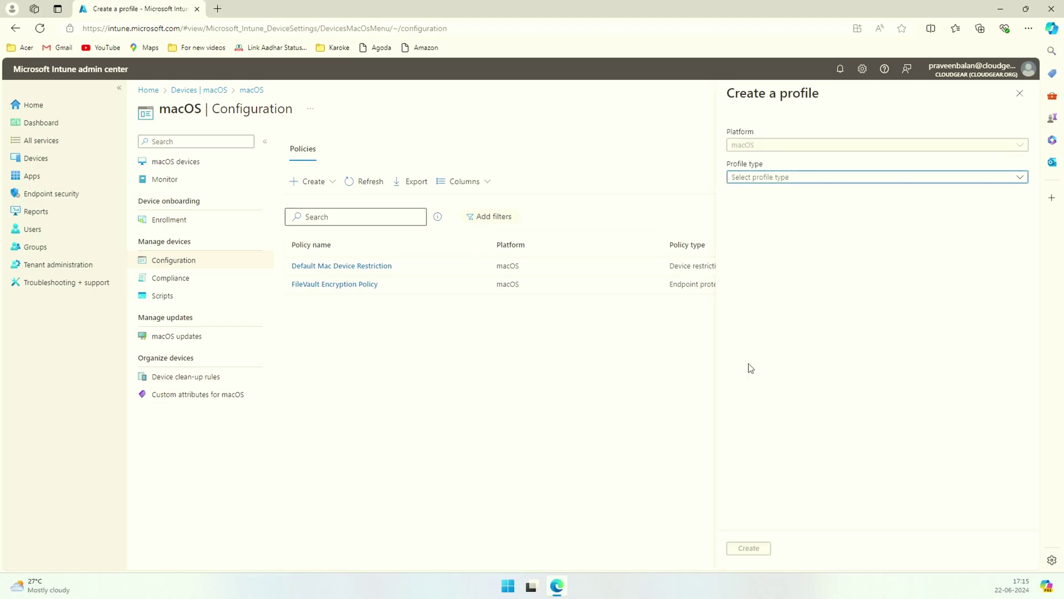
{"action": "left_click", "coordinate": [821, 178]}
{"action": "left_click", "coordinate": [775, 194]}
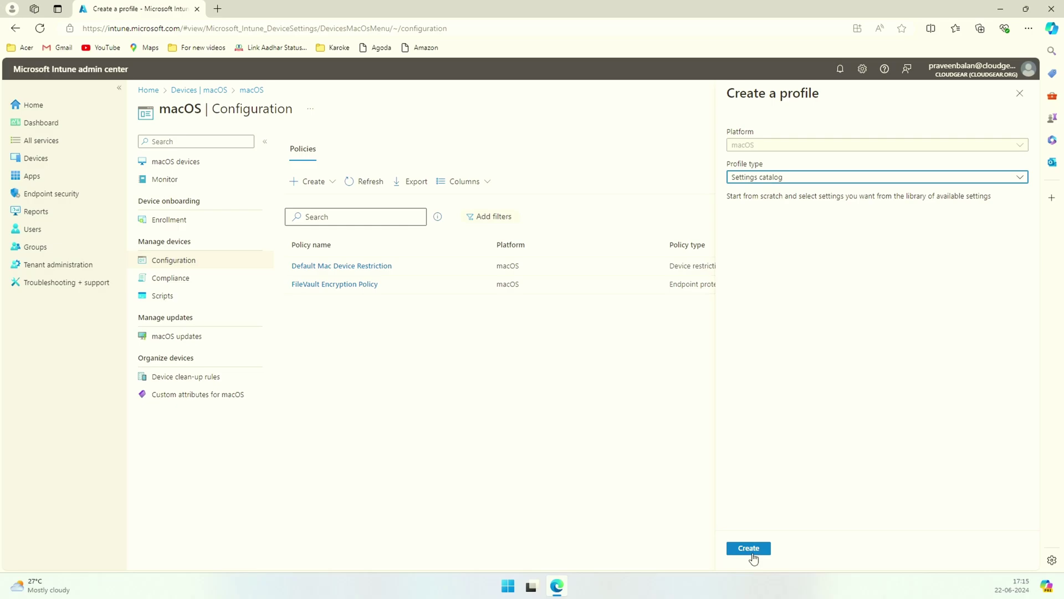
{"action": "left_click", "coordinate": [753, 551]}
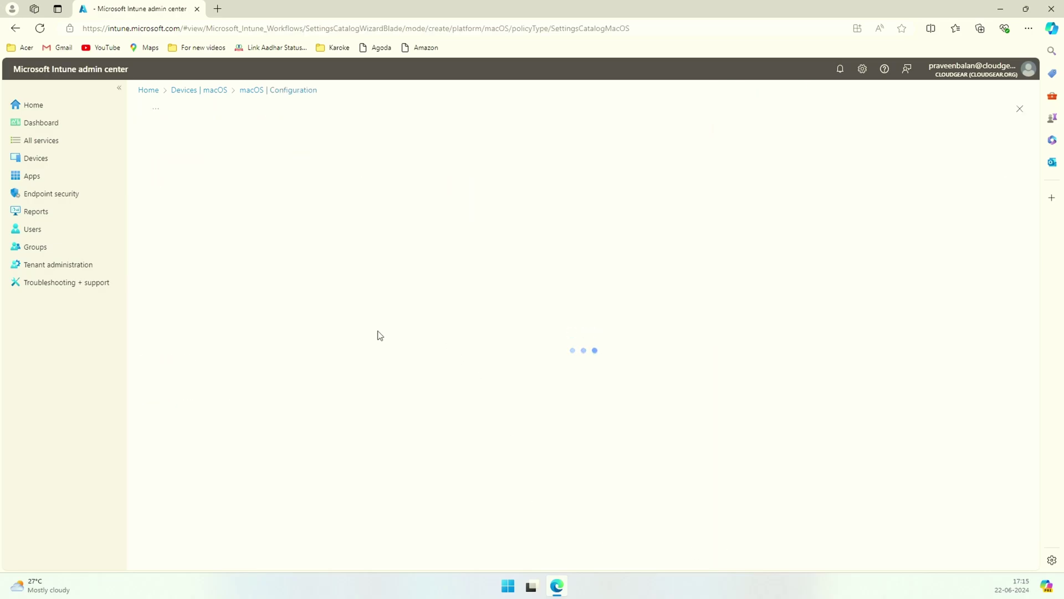
Name the profile MacOS-PlatformSSO, reuse the name as its description, and continue
{"action": "left_click", "coordinate": [299, 174]}
{"action": "type", "text": "MacOS-PlatformSSO"}
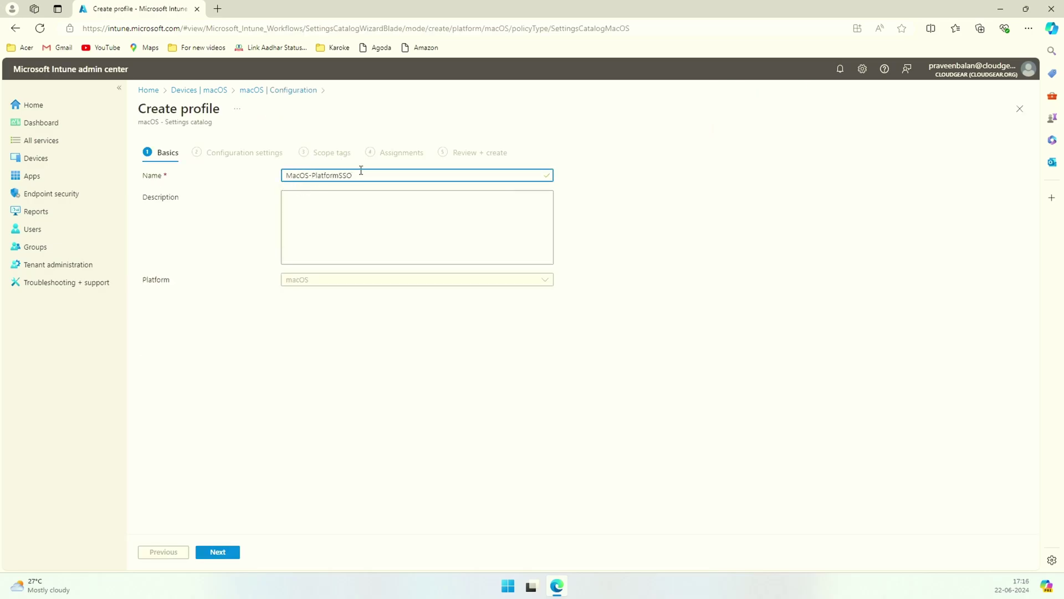
{"action": "key", "text": "Tab"}
{"action": "type", "text": "MacOS-PlatformSSO"}
{"action": "left_click", "coordinate": [218, 551]}
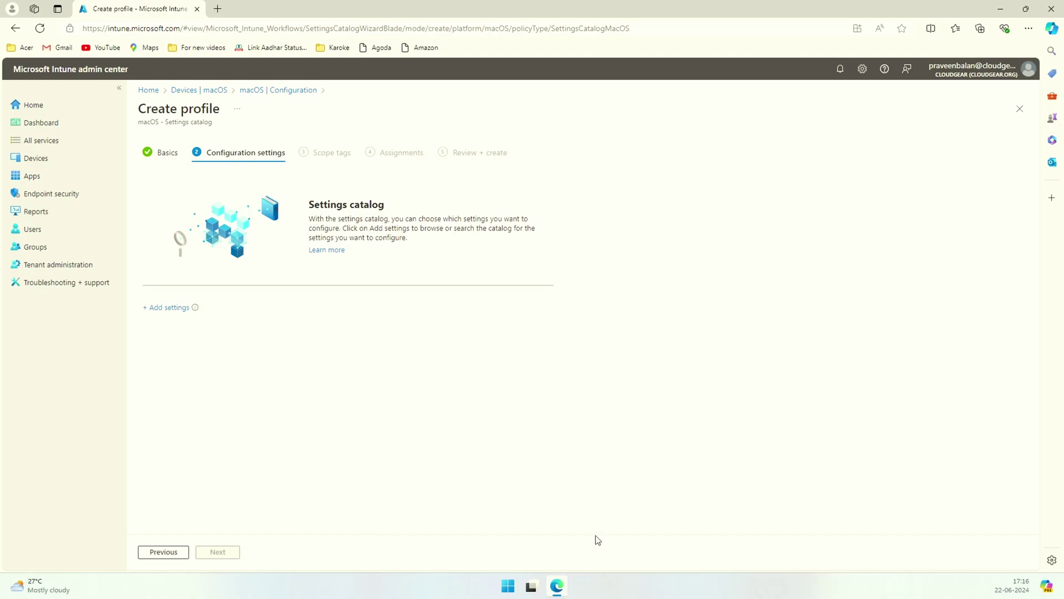
Under Authentication > Extensible Single Sign On (SSO), add Authentication Method (Deprecated)
{"action": "left_click", "coordinate": [178, 308]}
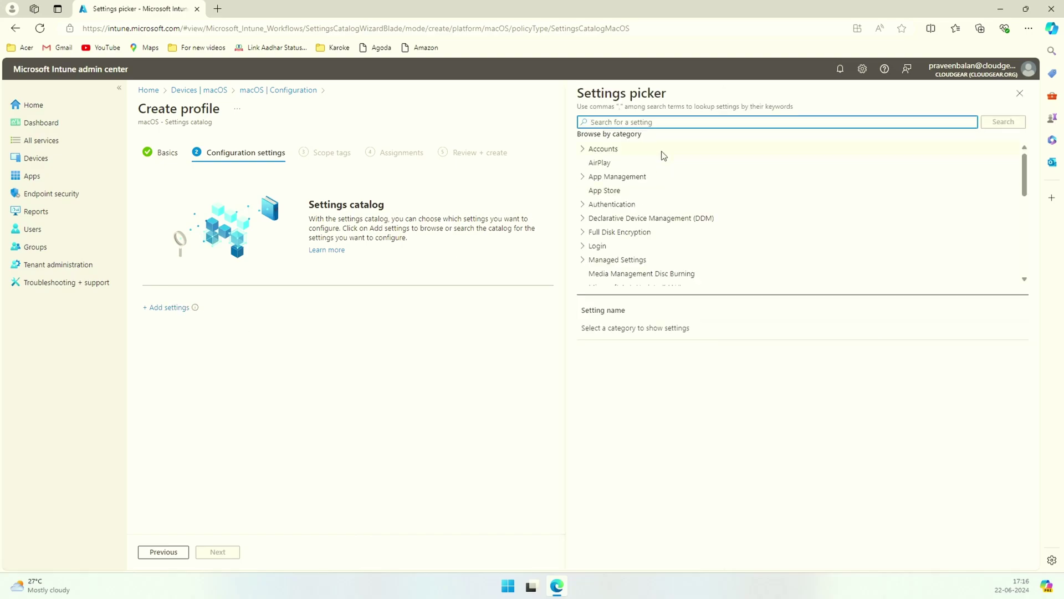
{"action": "left_click", "coordinate": [587, 205]}
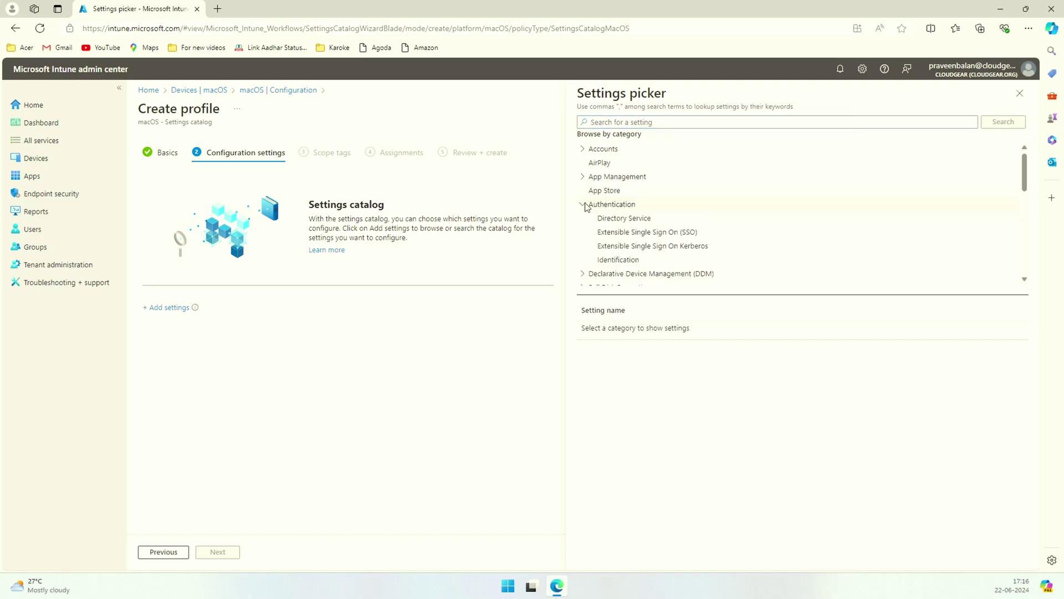
{"action": "left_click", "coordinate": [670, 235]}
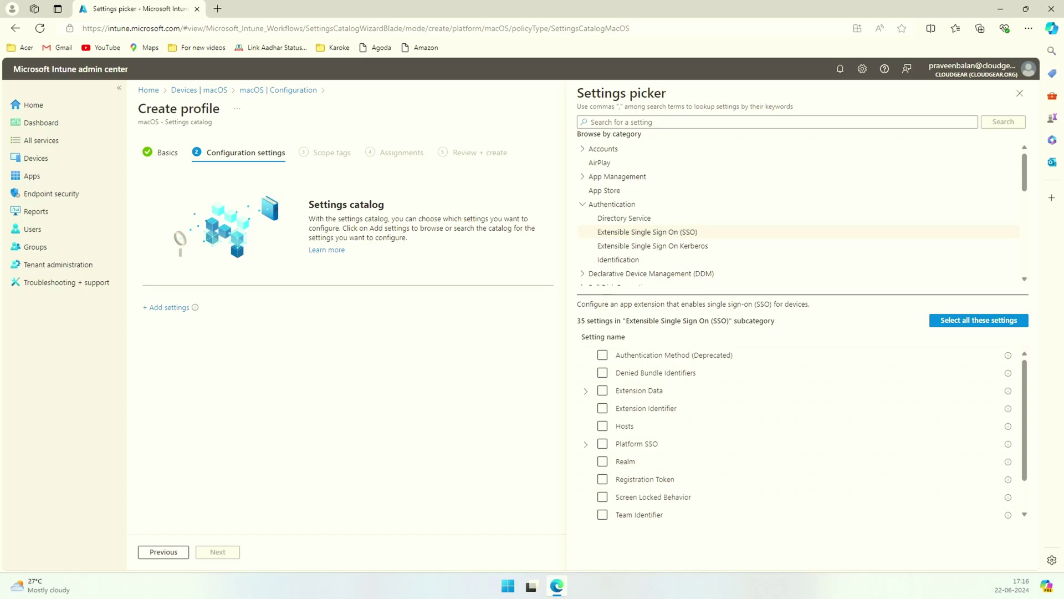
{"action": "left_click", "coordinate": [605, 356]}
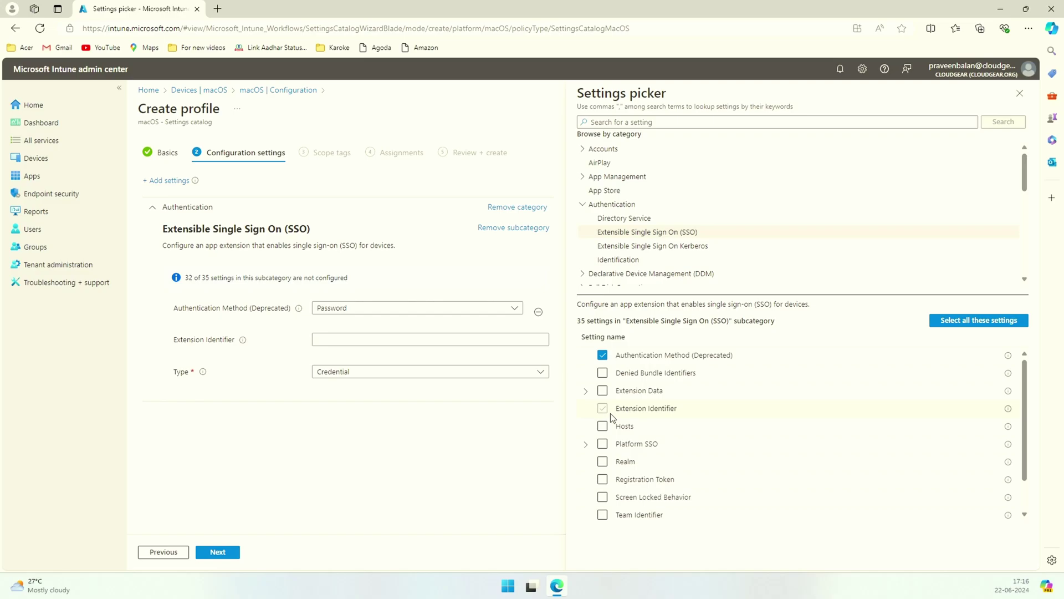
Add Platform SSO's Authentication Method, Token To User Mapping and Use Shared Device Keys settings
{"action": "left_click", "coordinate": [586, 444]}
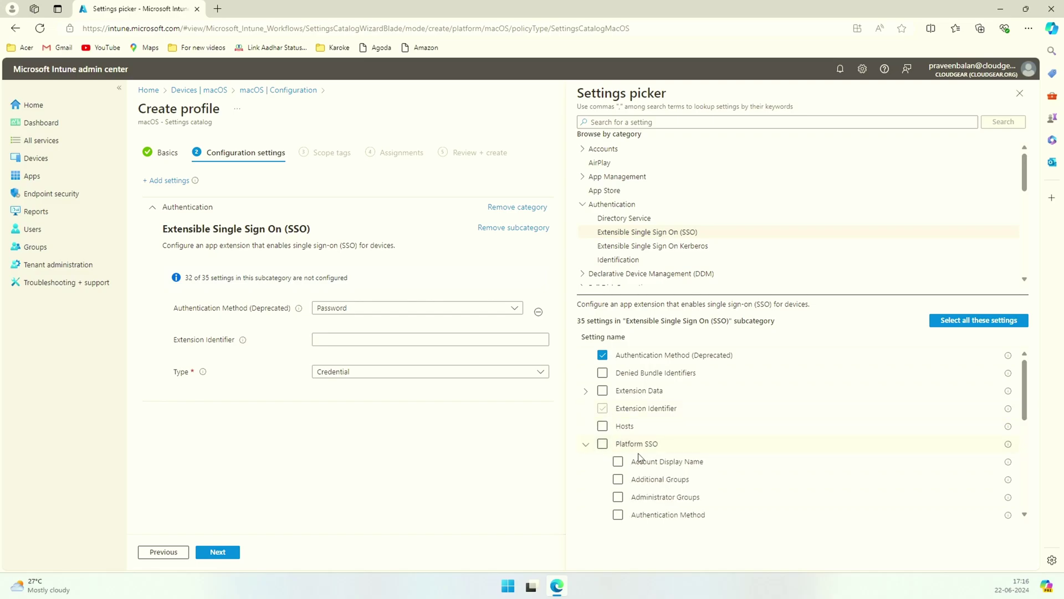
{"action": "scroll", "coordinate": [708, 458], "scroll_direction": "down", "scroll_amount": 2}
{"action": "scroll", "coordinate": [710, 463], "scroll_direction": "up", "scroll_amount": 1}
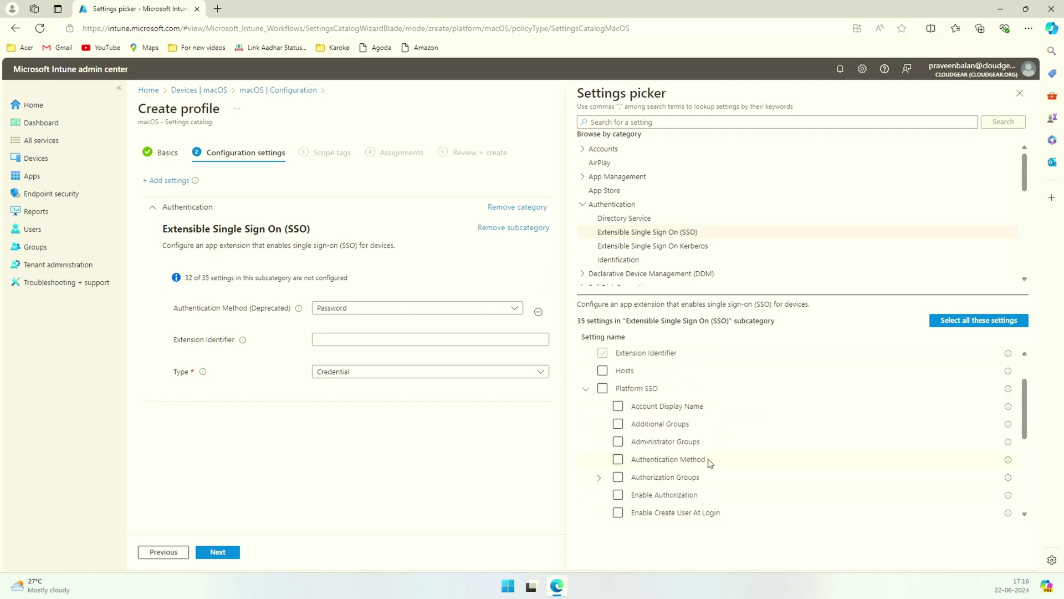
{"action": "left_click", "coordinate": [617, 459]}
{"action": "scroll", "coordinate": [616, 467], "scroll_direction": "down", "scroll_amount": 2}
{"action": "left_click", "coordinate": [619, 456]}
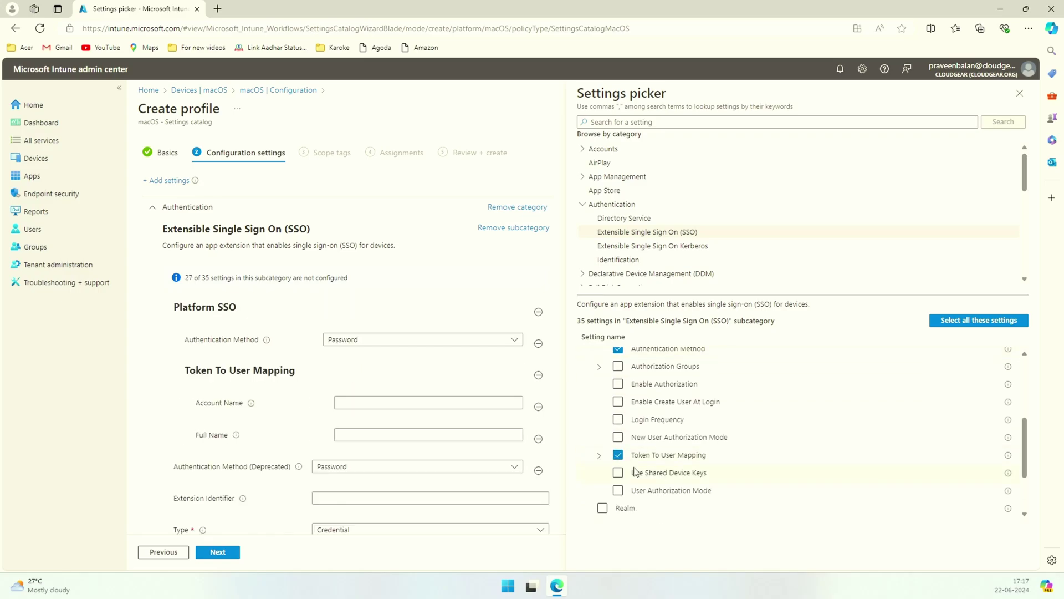
{"action": "left_click", "coordinate": [618, 474]}
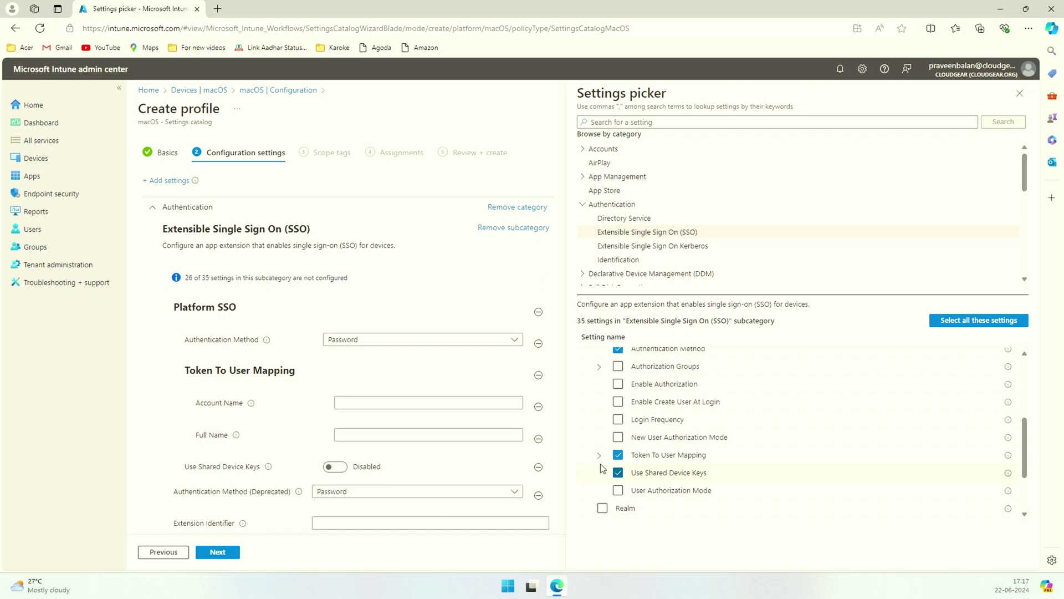
{"action": "scroll", "coordinate": [601, 388], "scroll_direction": "up", "scroll_amount": 2}
{"action": "left_click", "coordinate": [590, 388]}
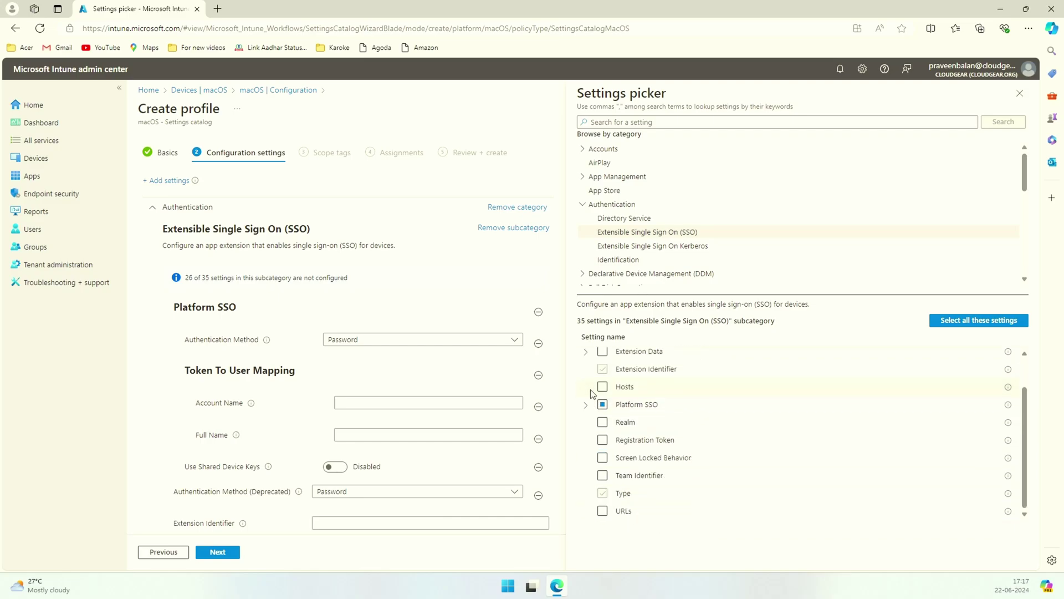
Add Registration Token, Screen Locked Behavior, Team Identifier and URLs, then recheck the Platform SSO items
{"action": "left_click", "coordinate": [603, 439]}
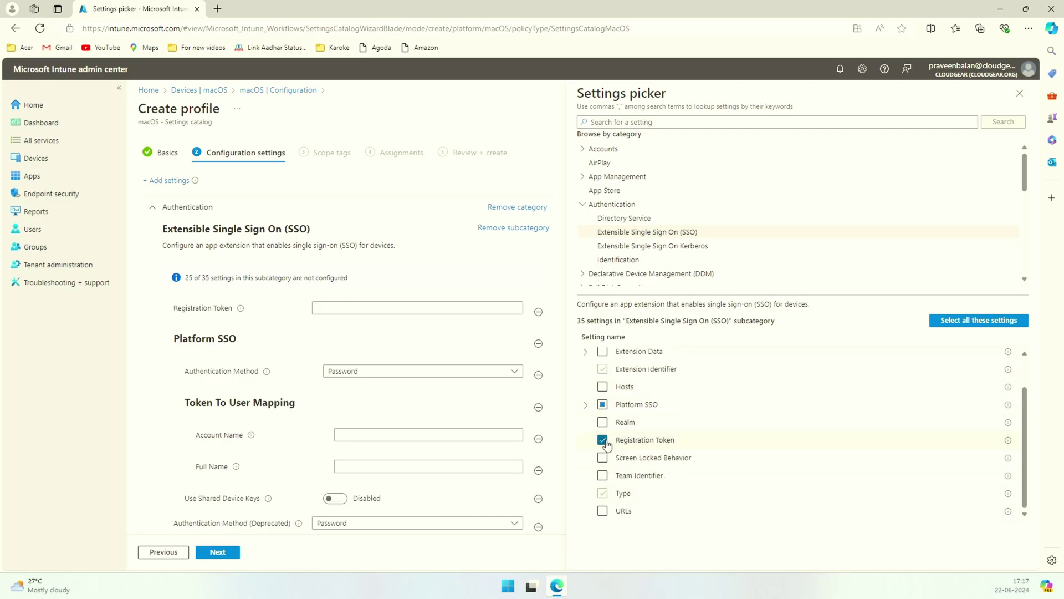
{"action": "left_click", "coordinate": [603, 457]}
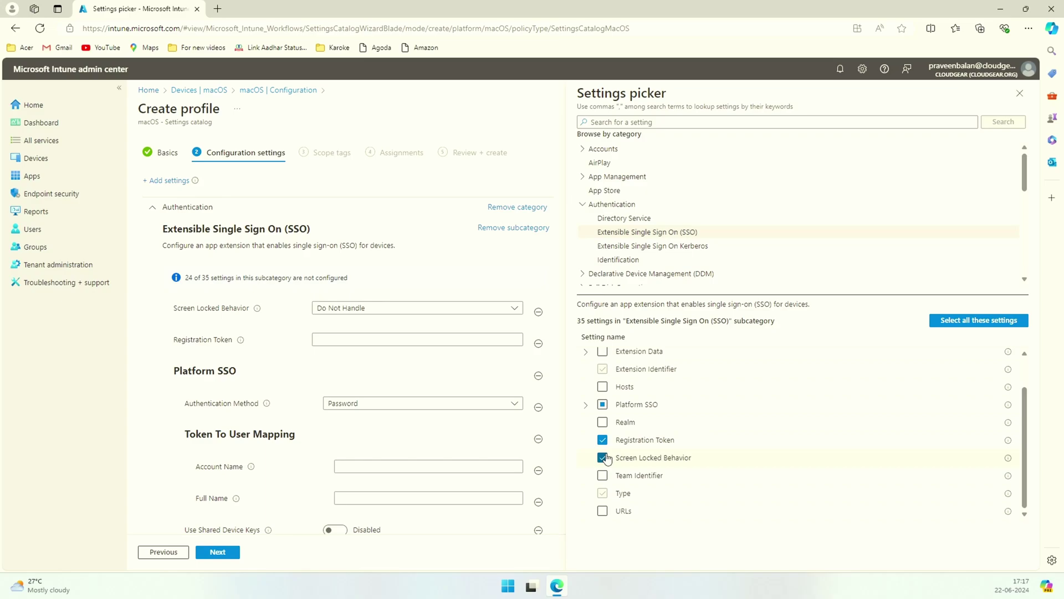
{"action": "left_click", "coordinate": [602, 475]}
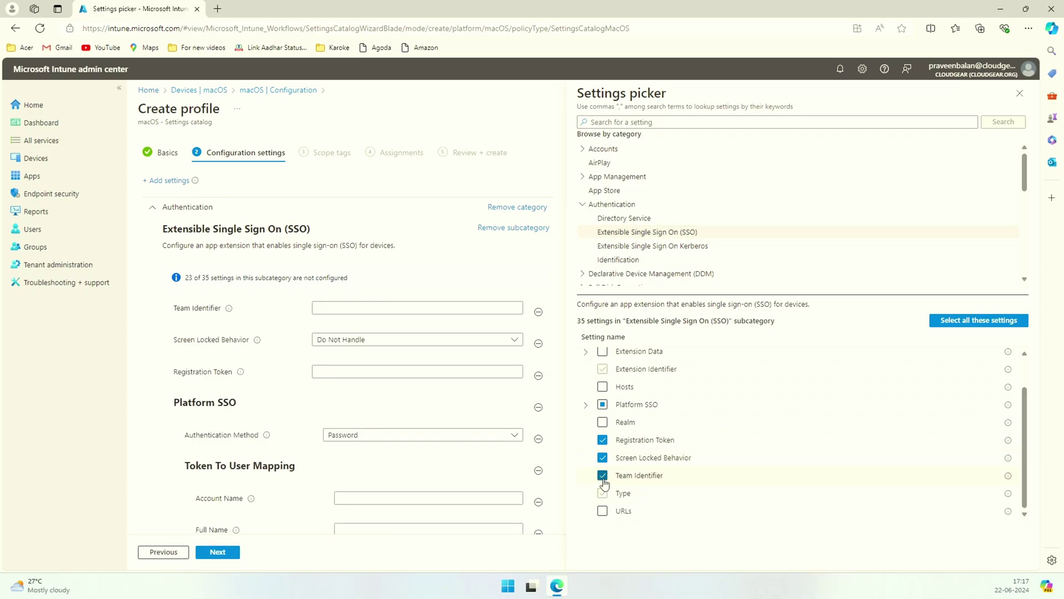
{"action": "left_click", "coordinate": [602, 510]}
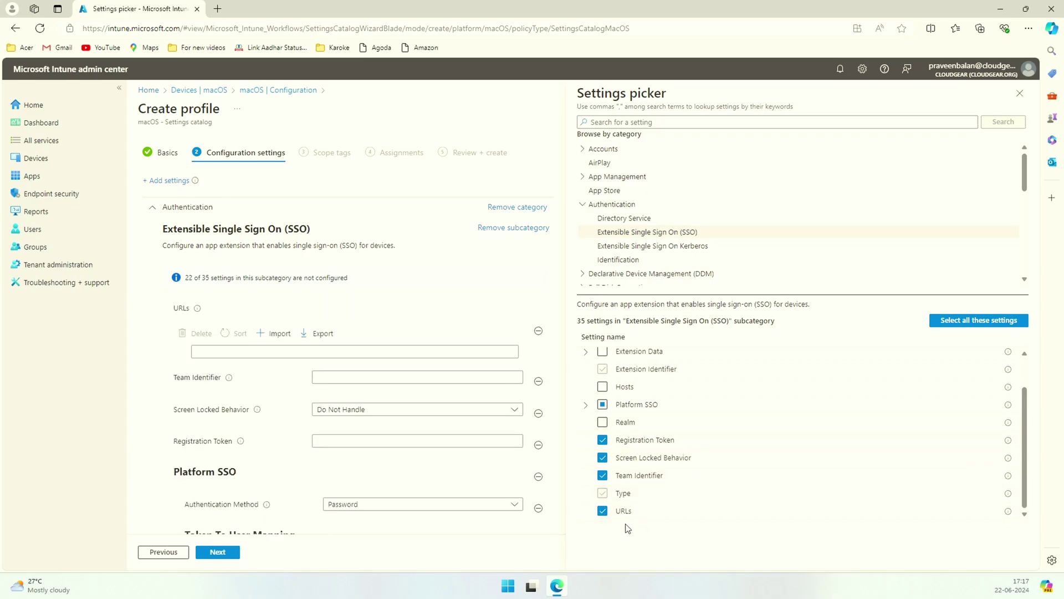
{"action": "left_click", "coordinate": [596, 406]}
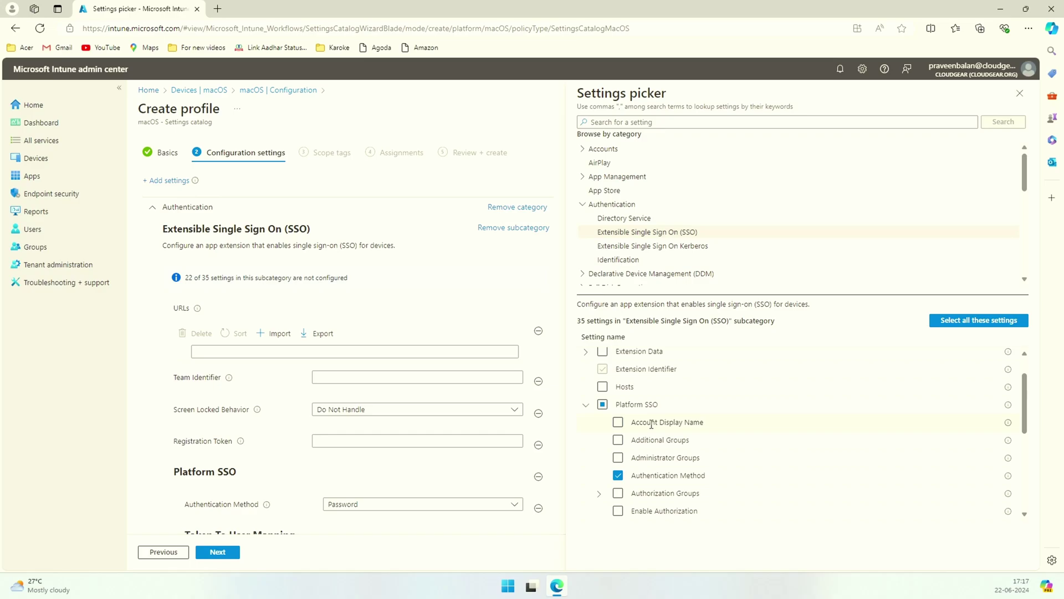
{"action": "scroll", "coordinate": [681, 483], "scroll_direction": "down", "scroll_amount": 3}
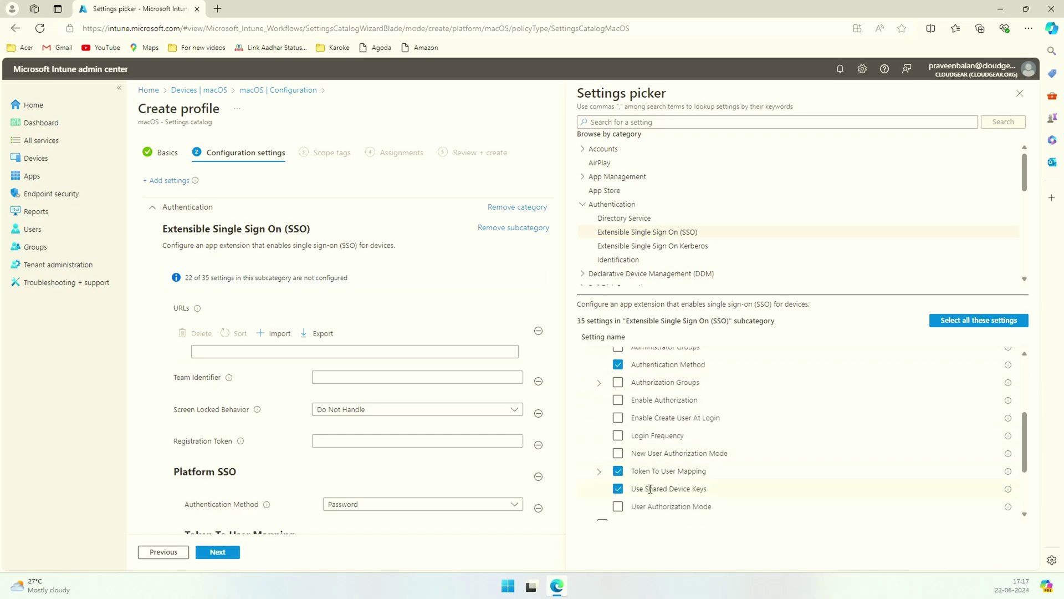
{"action": "scroll", "coordinate": [650, 482], "scroll_direction": "up", "scroll_amount": 5}
{"action": "left_click", "coordinate": [586, 444]}
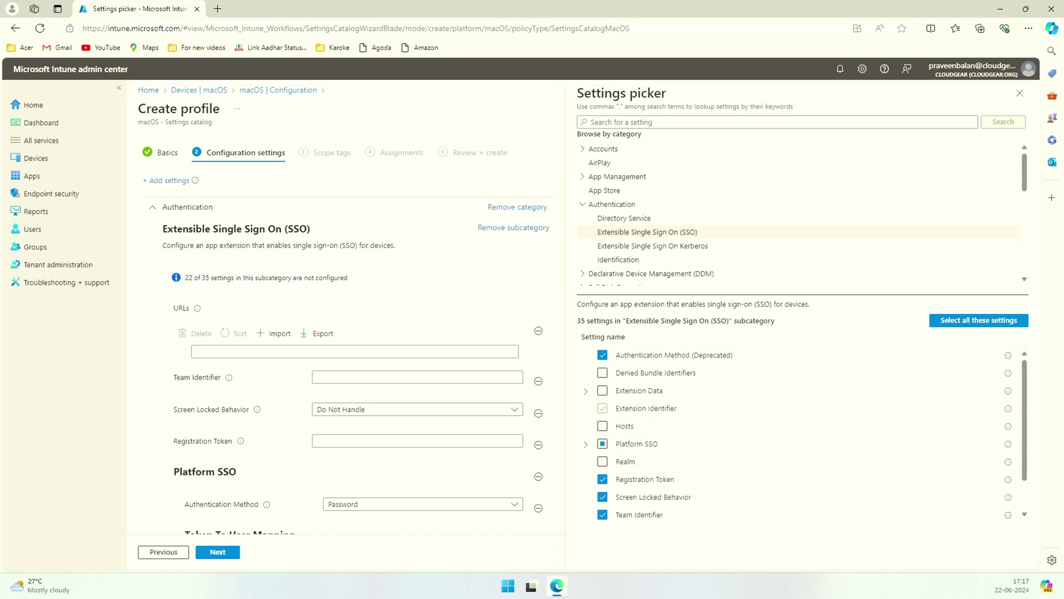
Paste the Company Portal SSO extension identifier into Extension Identifier
{"action": "left_click", "coordinate": [1019, 93]}
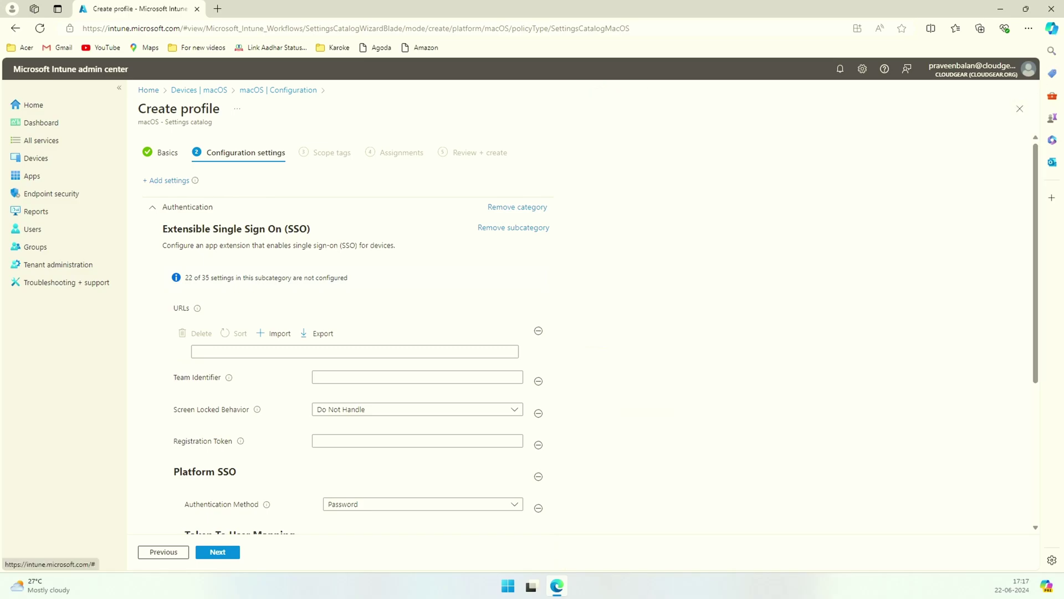
{"action": "scroll", "coordinate": [271, 323], "scroll_direction": "down", "scroll_amount": 2}
{"action": "scroll", "coordinate": [271, 322], "scroll_direction": "down", "scroll_amount": 3}
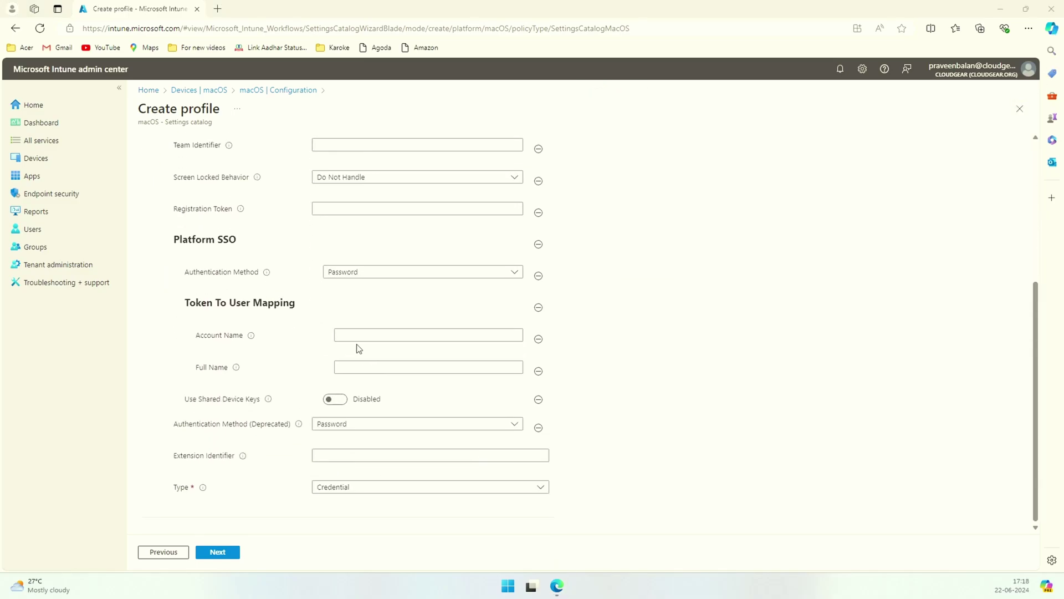
{"action": "left_click", "coordinate": [350, 458]}
{"action": "type", "text": "com.microsoft.CompanyPortalMac.ssoextension"}
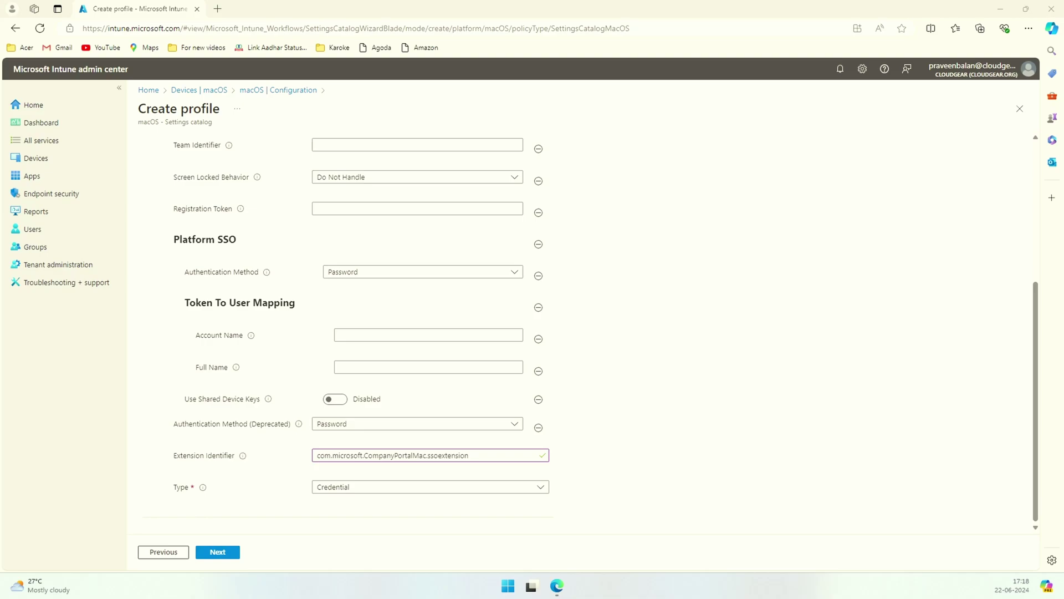
Enable Use Shared Device Keys
{"action": "scroll", "coordinate": [243, 349], "scroll_direction": "up", "scroll_amount": 2}
{"action": "mouse_move", "coordinate": [267, 384]}
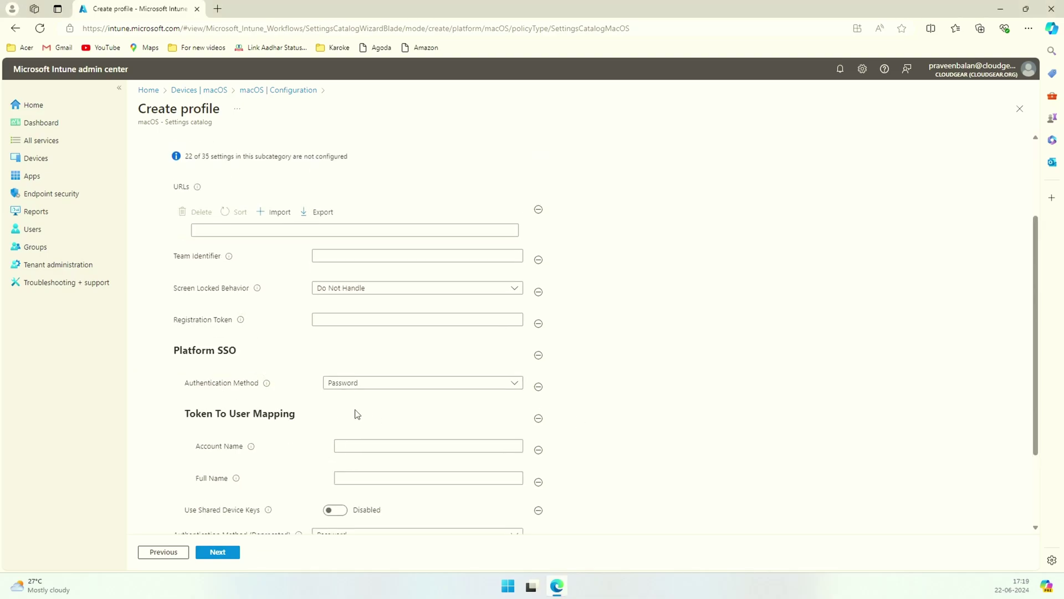
{"action": "scroll", "coordinate": [398, 415], "scroll_direction": "down", "scroll_amount": 1}
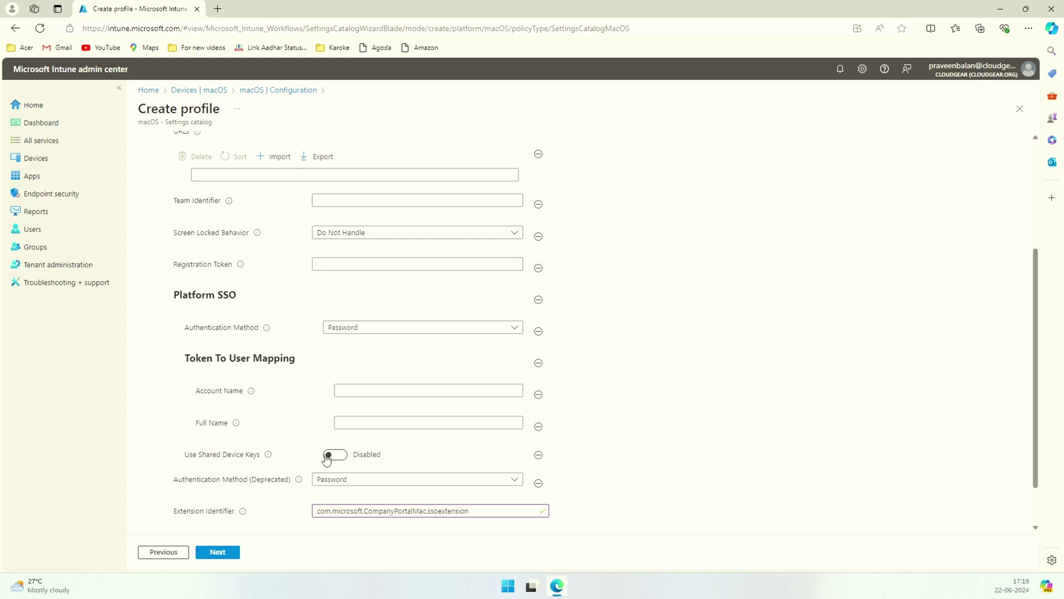
{"action": "left_click", "coordinate": [332, 454]}
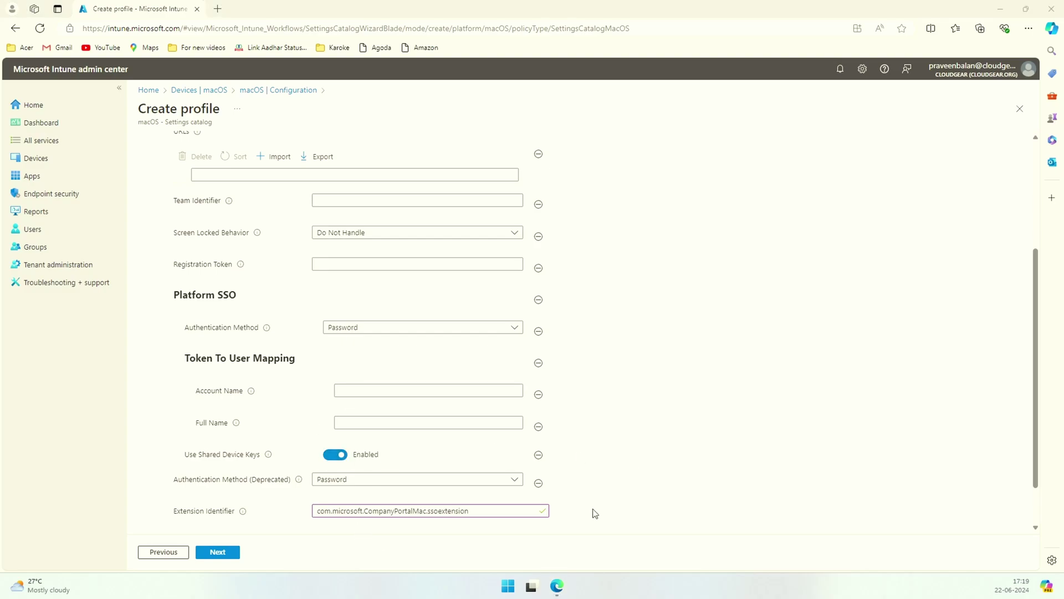
Set the Registration Token to {{DEVICEREGISTRATION}}
{"action": "scroll", "coordinate": [610, 466], "scroll_direction": "down", "scroll_amount": 1}
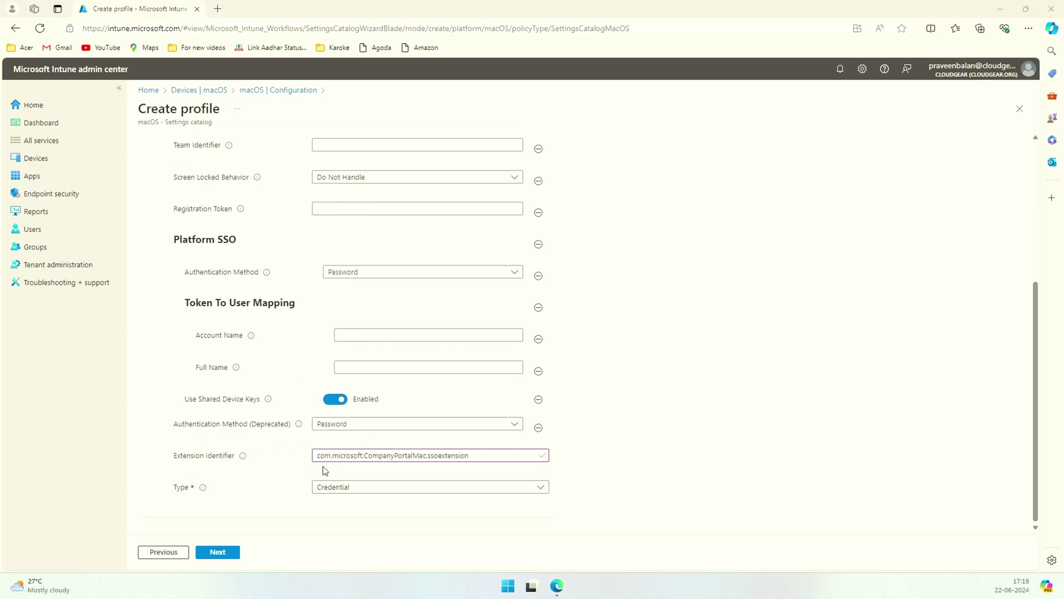
{"action": "scroll", "coordinate": [361, 256], "scroll_direction": "up", "scroll_amount": 1}
{"action": "left_click", "coordinate": [361, 257]}
{"action": "key", "text": "ctrl+v"}
Type 'name' into the next field and set Platform SSO Authentication Method to UserSecureEnclaveKey
{"action": "scroll", "coordinate": [331, 338], "scroll_direction": "up", "scroll_amount": 2}
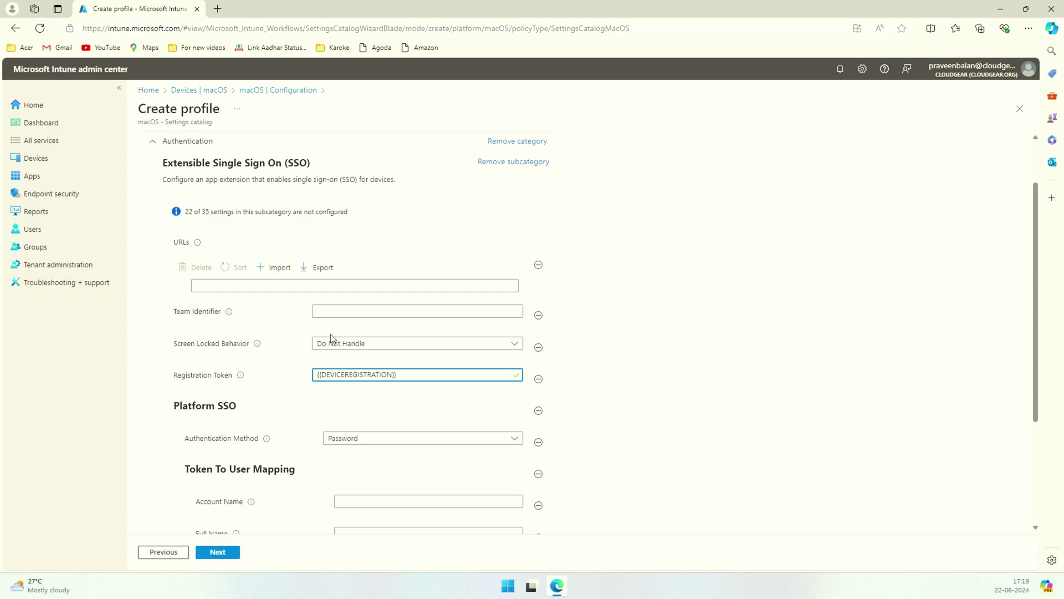
{"action": "mouse_move", "coordinate": [260, 345]}
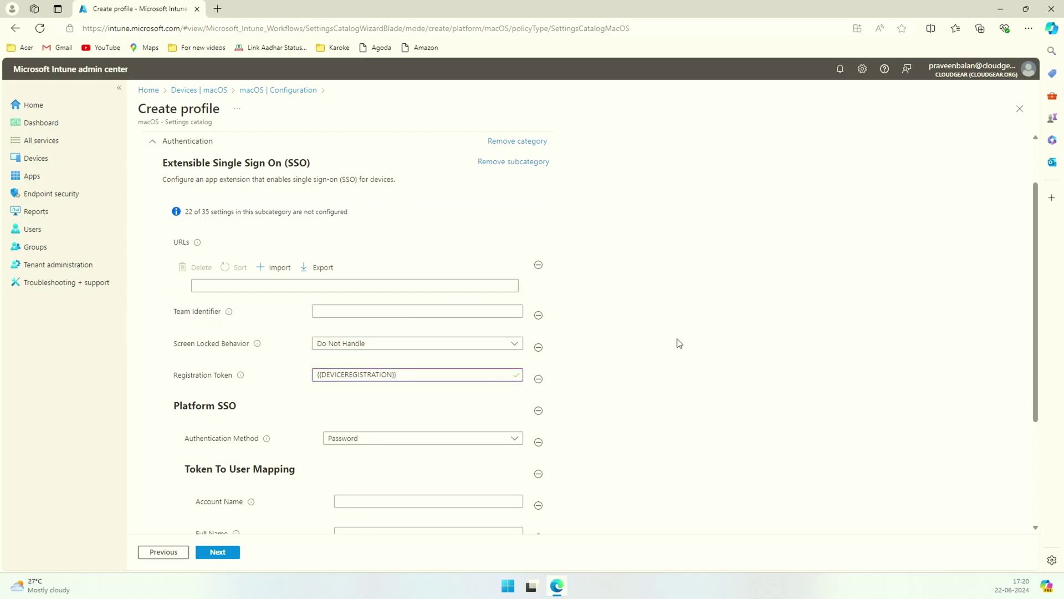
{"action": "scroll", "coordinate": [415, 439], "scroll_direction": "down", "scroll_amount": 3}
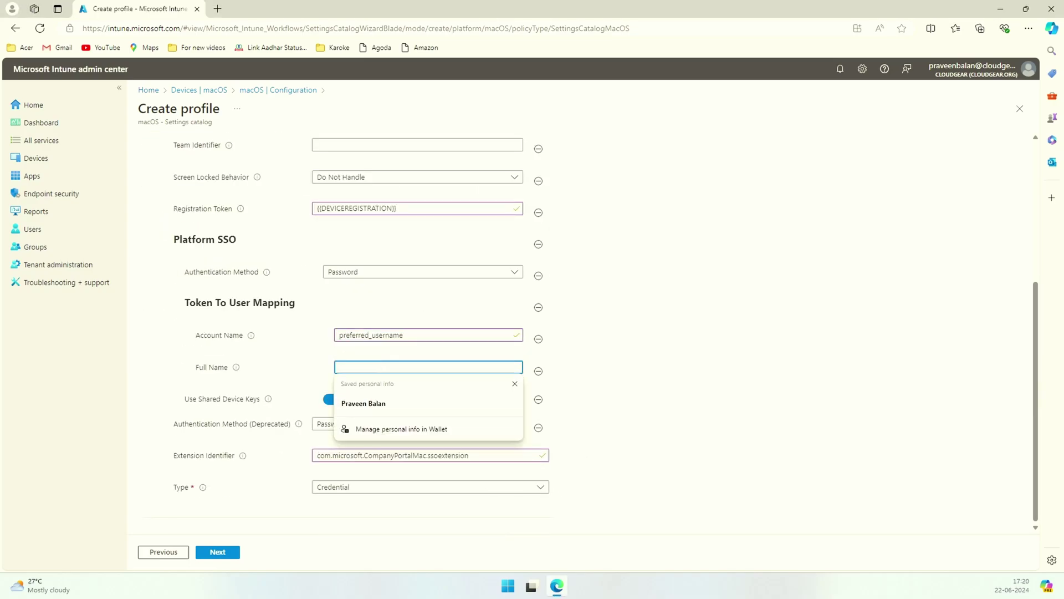
{"action": "type", "text": "name"}
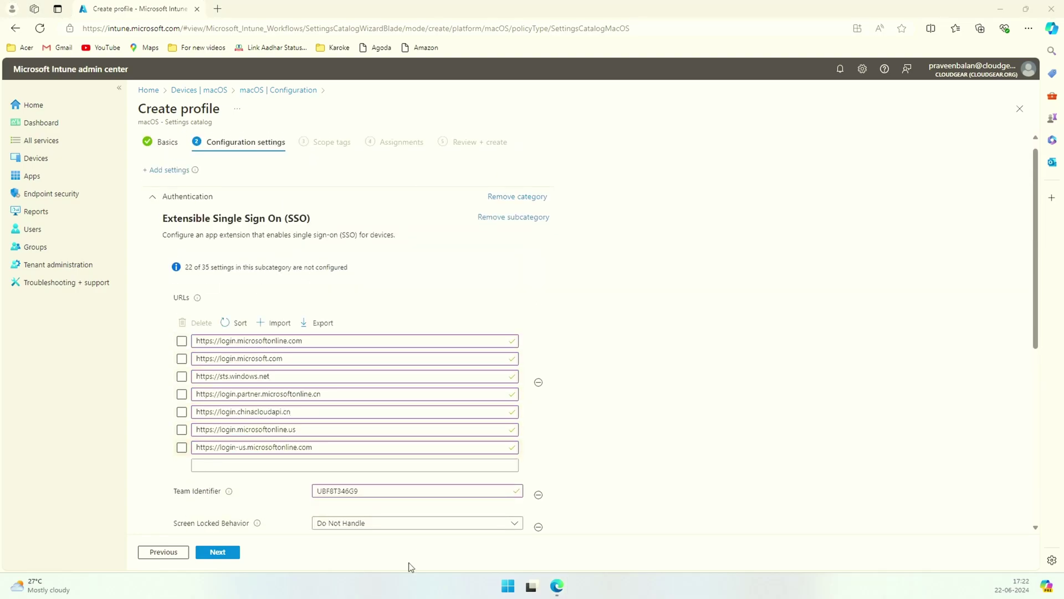
{"action": "scroll", "coordinate": [571, 392], "scroll_direction": "down", "scroll_amount": 4}
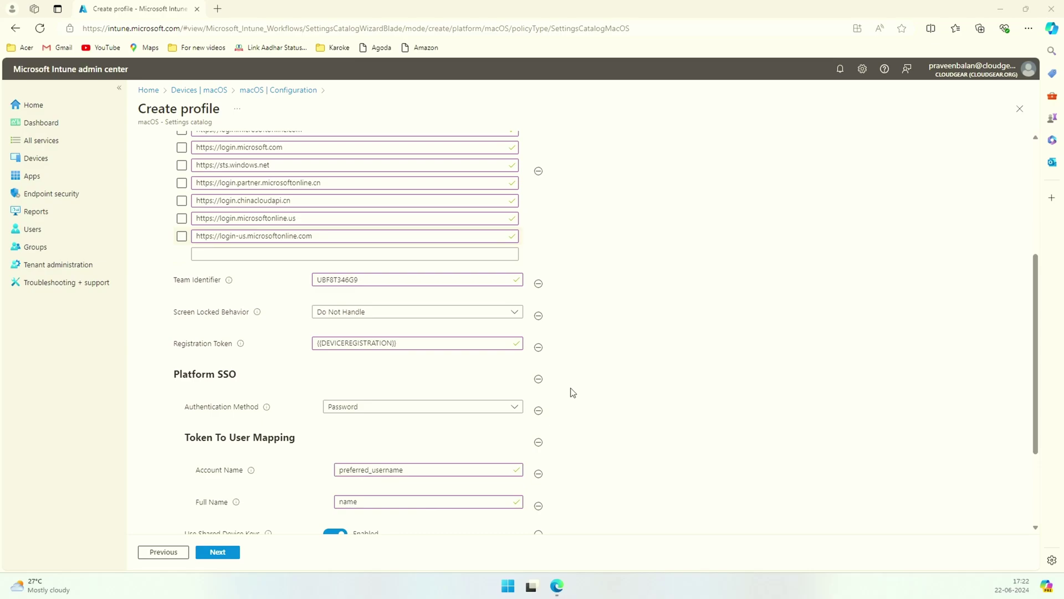
{"action": "scroll", "coordinate": [264, 459], "scroll_direction": "down", "scroll_amount": 2}
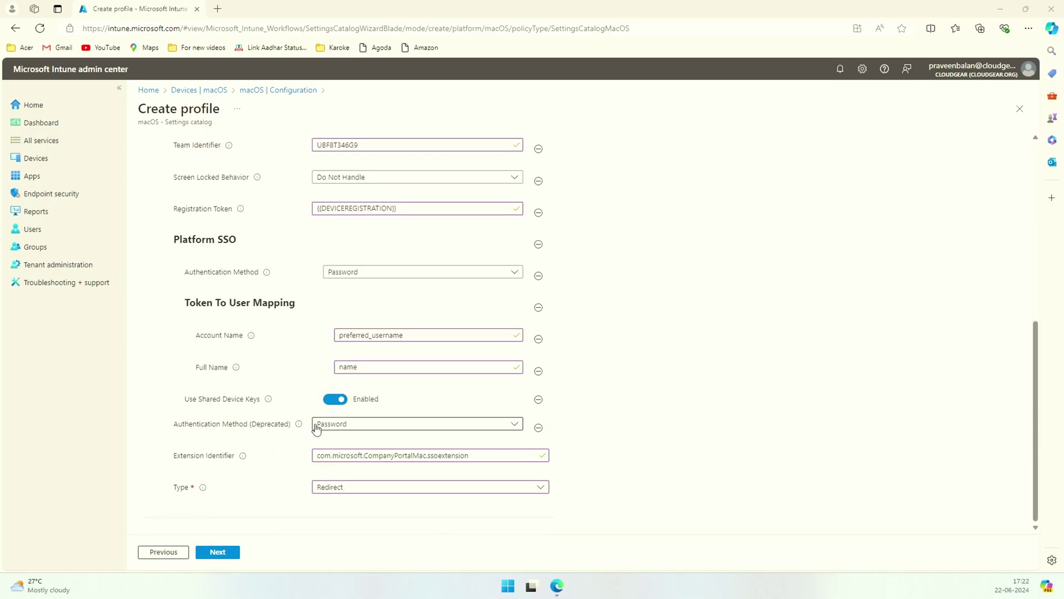
{"action": "left_click", "coordinate": [379, 276]}
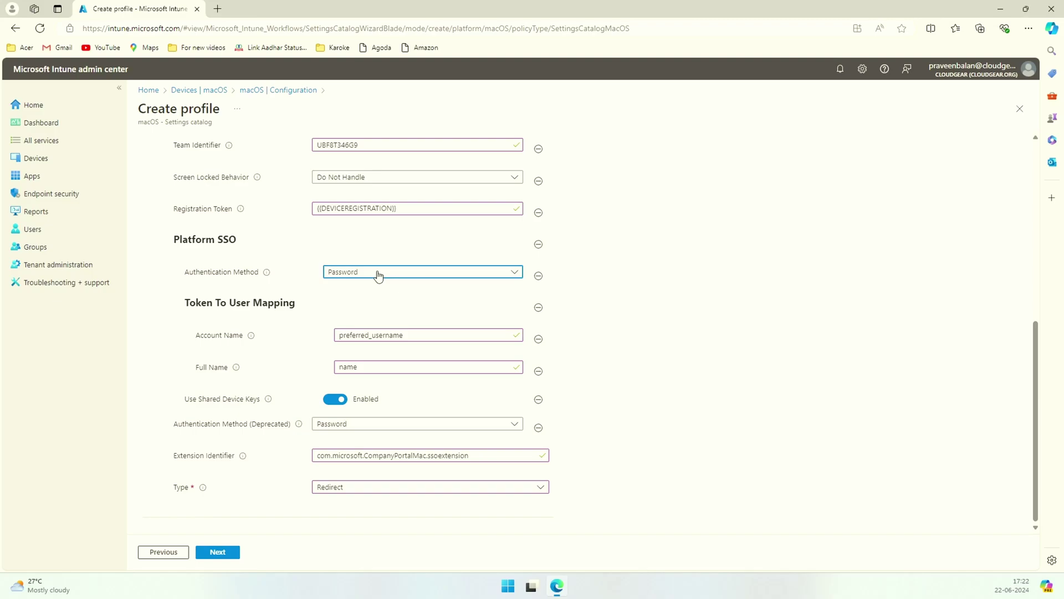
{"action": "left_click", "coordinate": [376, 306]}
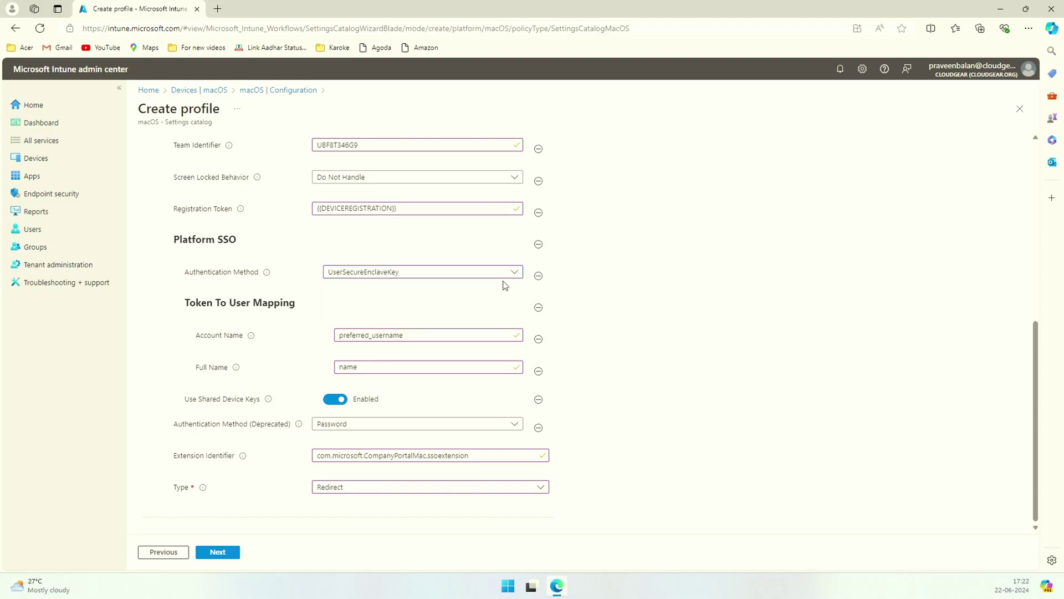
Skip past Scope tags and Assignments, create MacOS-PlatformSSO, then refresh and open its summary
{"action": "mouse_move", "coordinate": [270, 279]}
{"action": "left_click", "coordinate": [221, 554]}
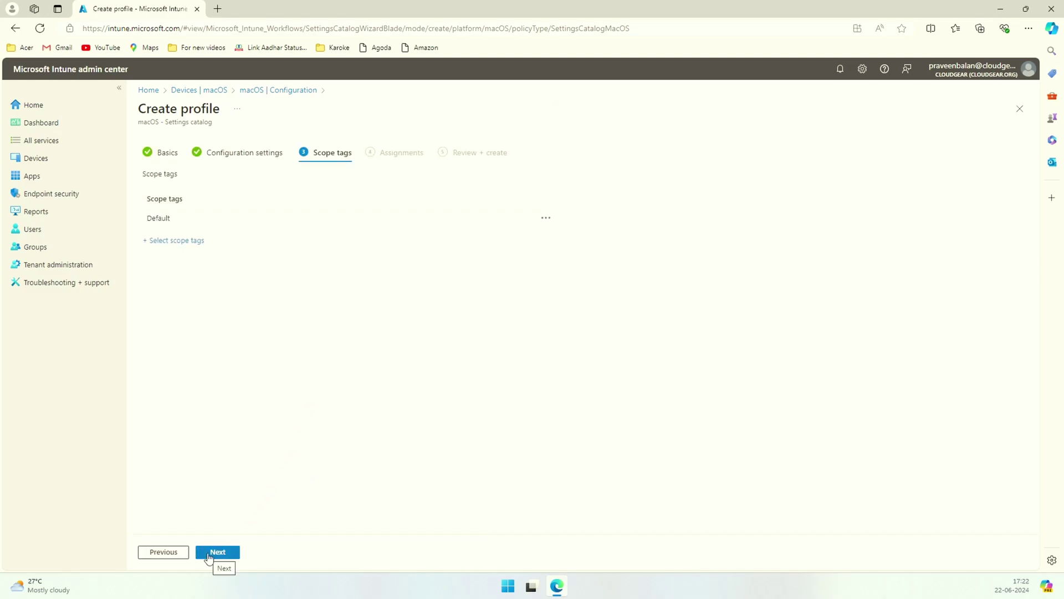
{"action": "left_click", "coordinate": [209, 553]}
{"action": "left_click", "coordinate": [214, 552]}
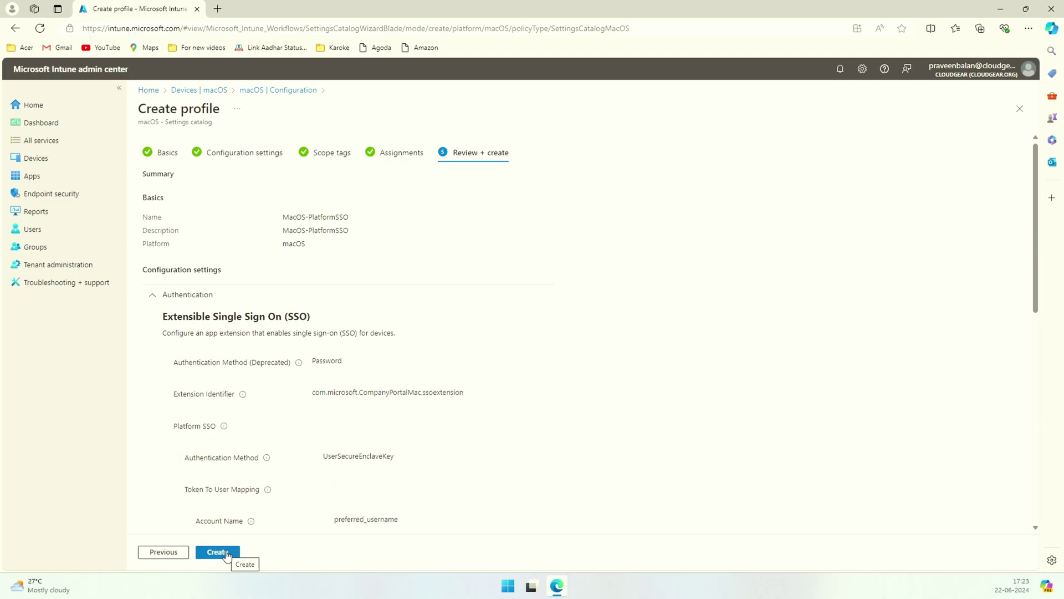
{"action": "left_click", "coordinate": [225, 553]}
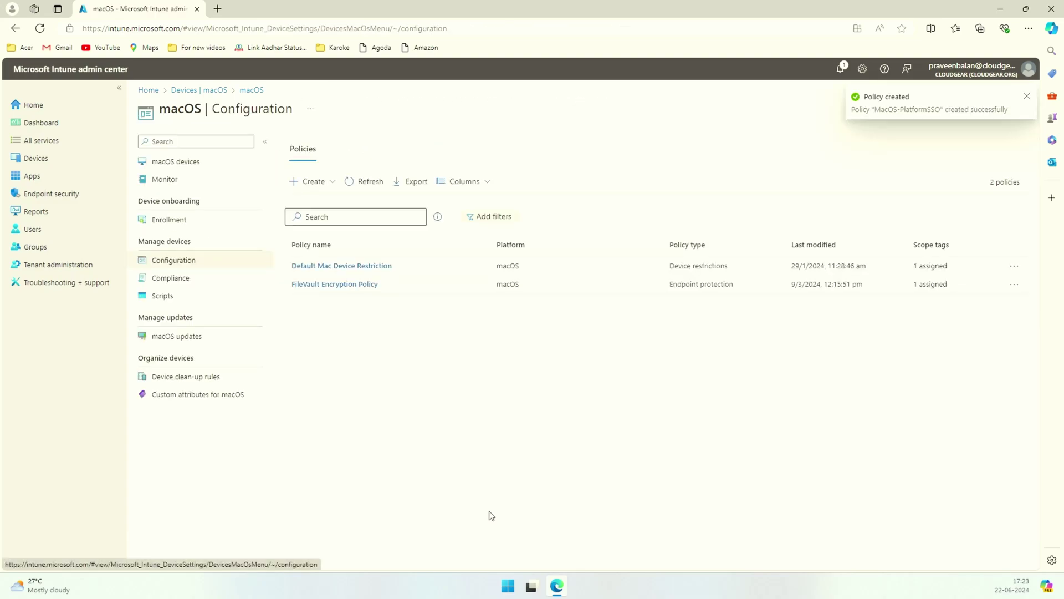
{"action": "left_click", "coordinate": [357, 182]}
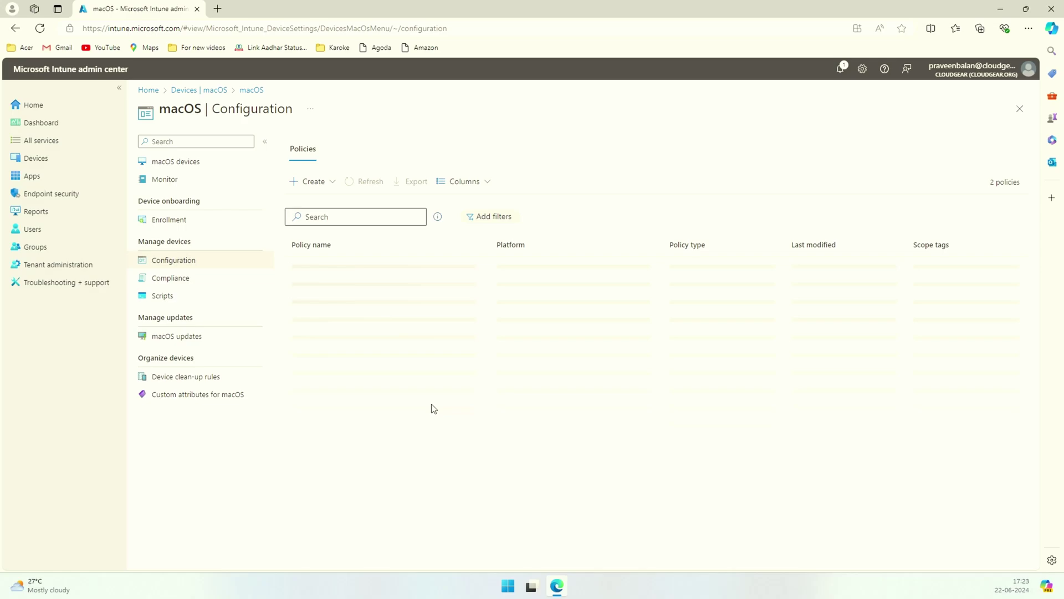
{"action": "left_click", "coordinate": [344, 367]}
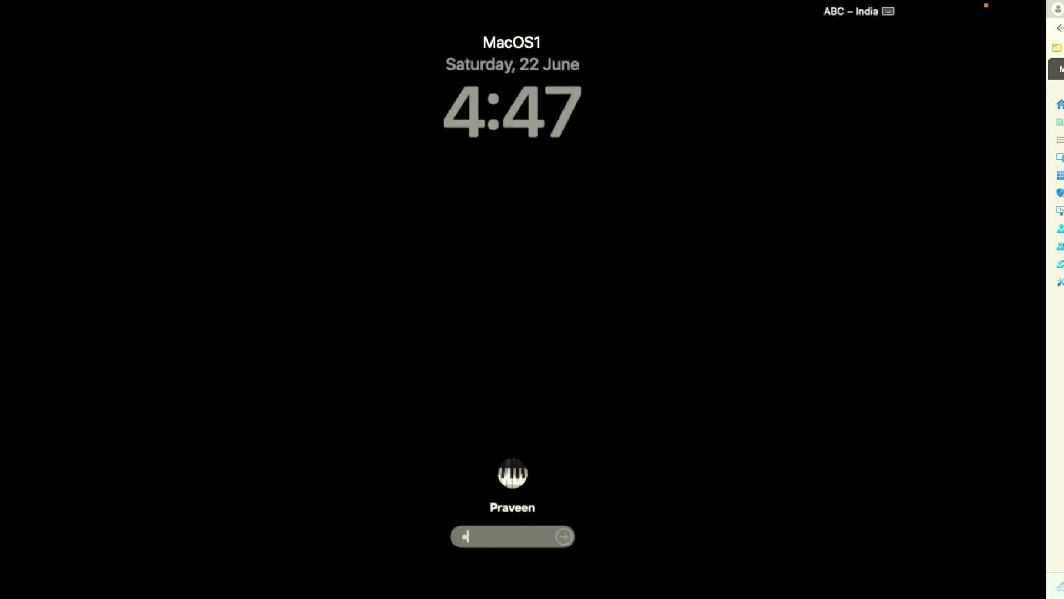
Unlock the Mac, run Company Portal's Help > Check for updates, and close AutoUpdate
{"action": "type", "text": "***"}
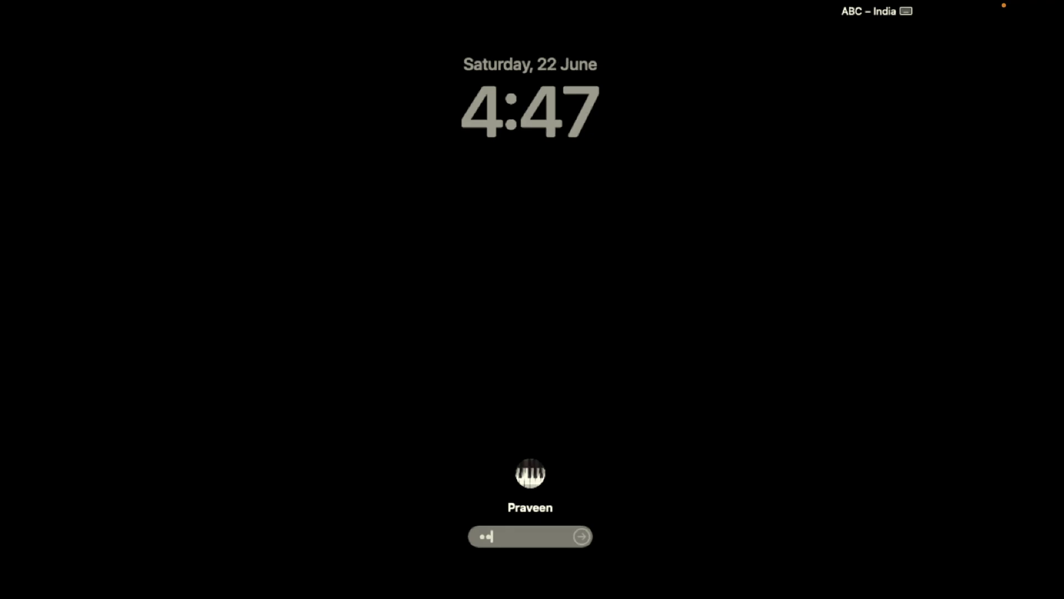
{"action": "type", "text": "*****"}
{"action": "key", "text": "Return"}
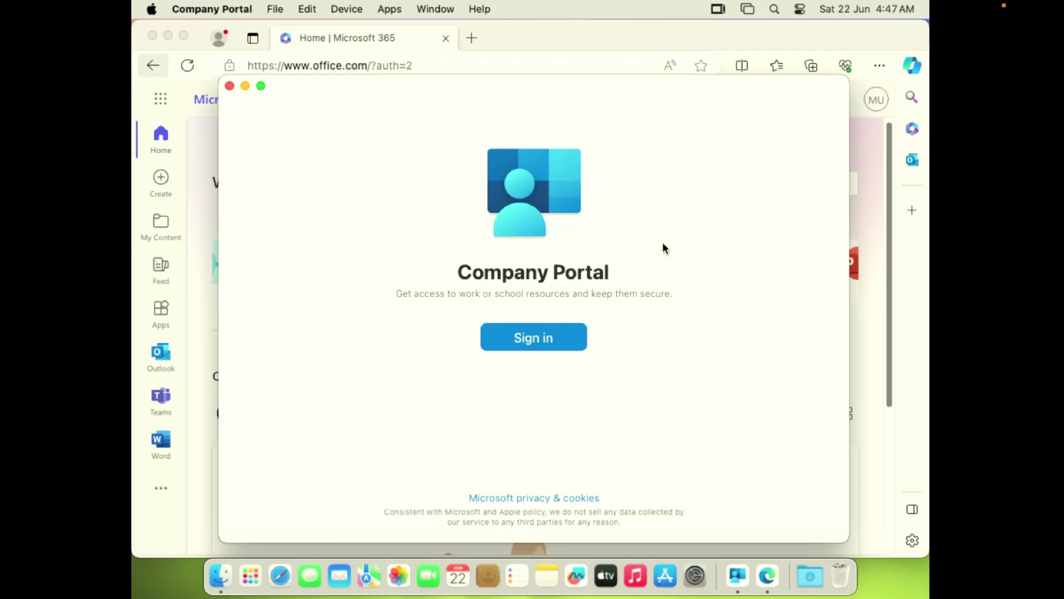
{"action": "left_click", "coordinate": [435, 8]}
{"action": "mouse_move", "coordinate": [478, 9]}
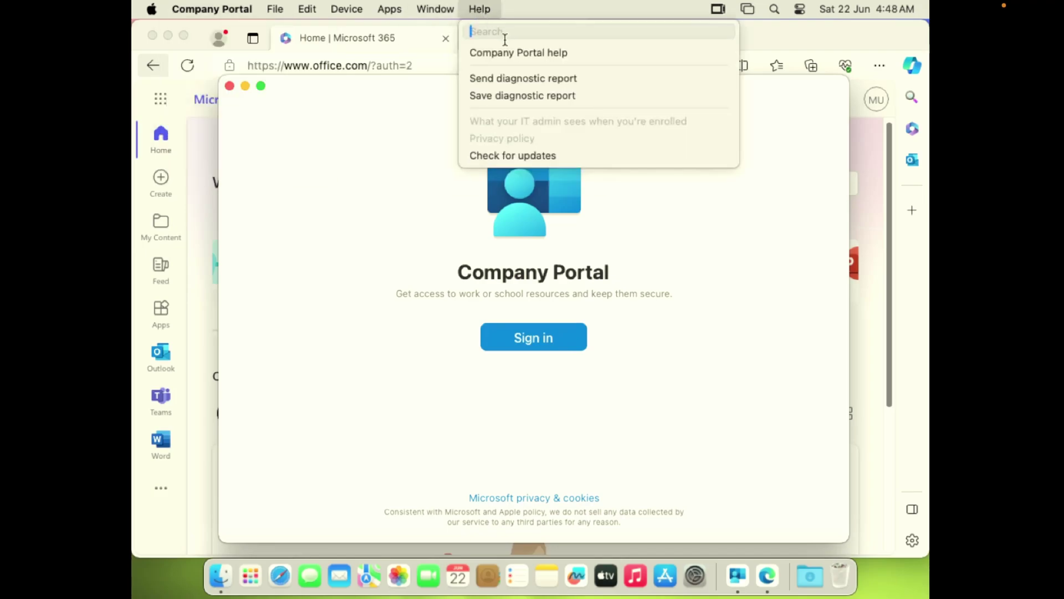
{"action": "left_click", "coordinate": [500, 150]}
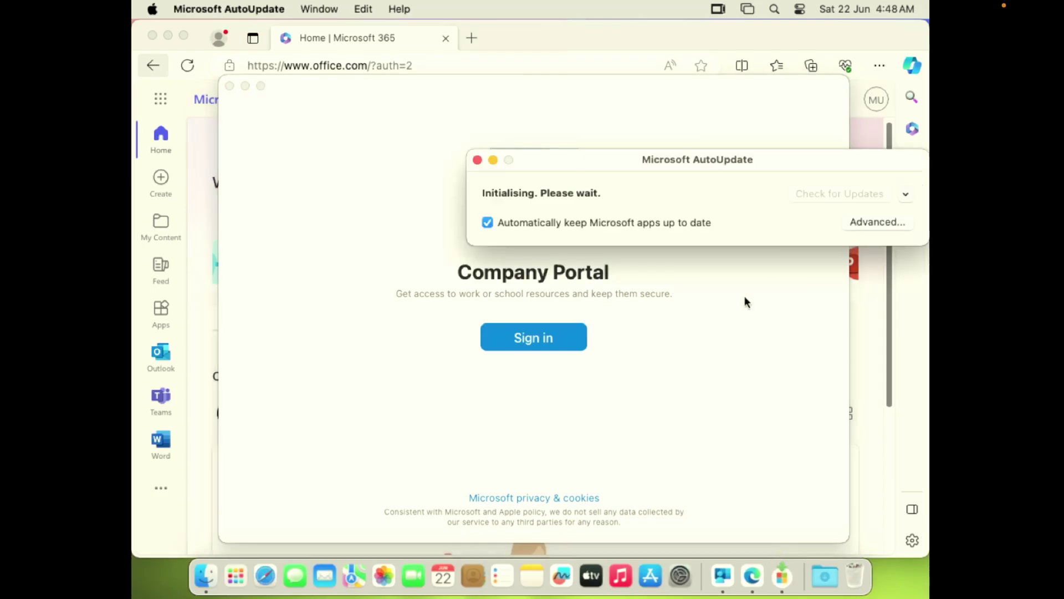
{"action": "left_click_drag", "start_coordinate": [704, 164], "coordinate": [577, 155]}
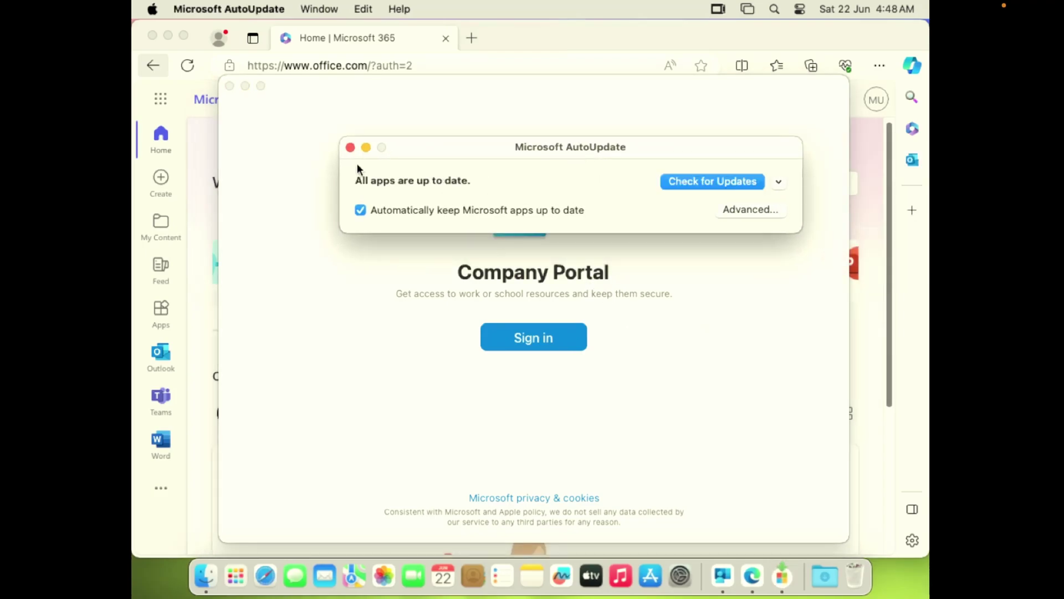
{"action": "left_click", "coordinate": [351, 148]}
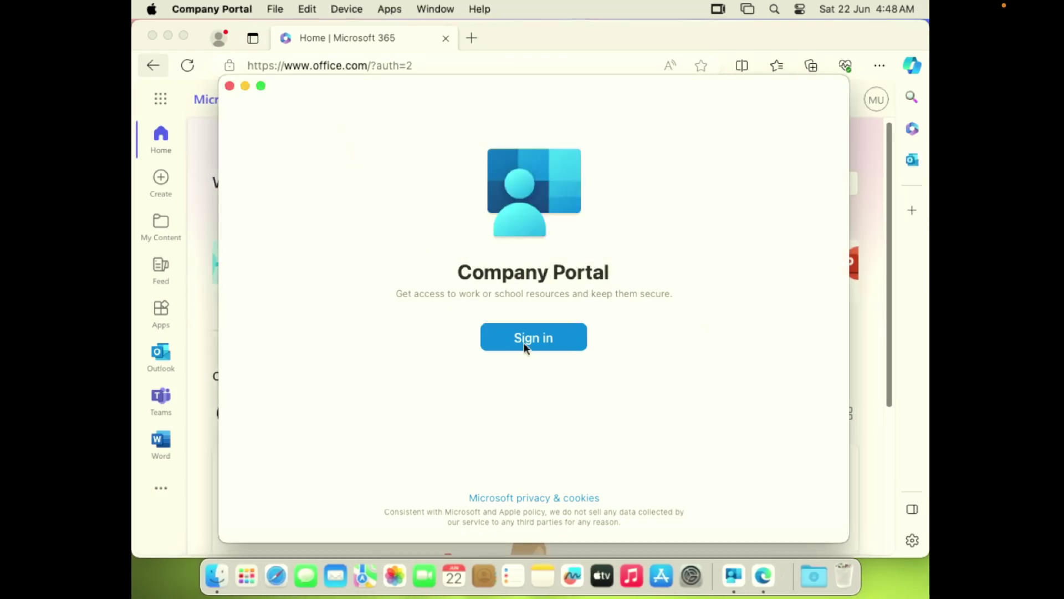
Sign in to Company Portal with the account password
{"action": "left_click", "coordinate": [566, 344]}
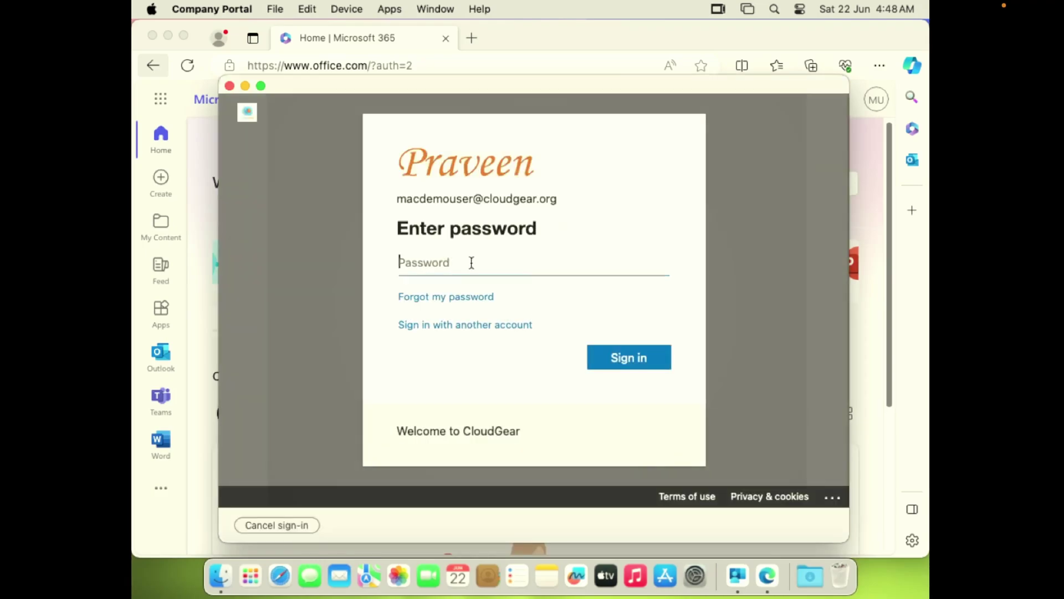
{"action": "type", "text": "•••••••••••"}
{"action": "left_click", "coordinate": [604, 360]}
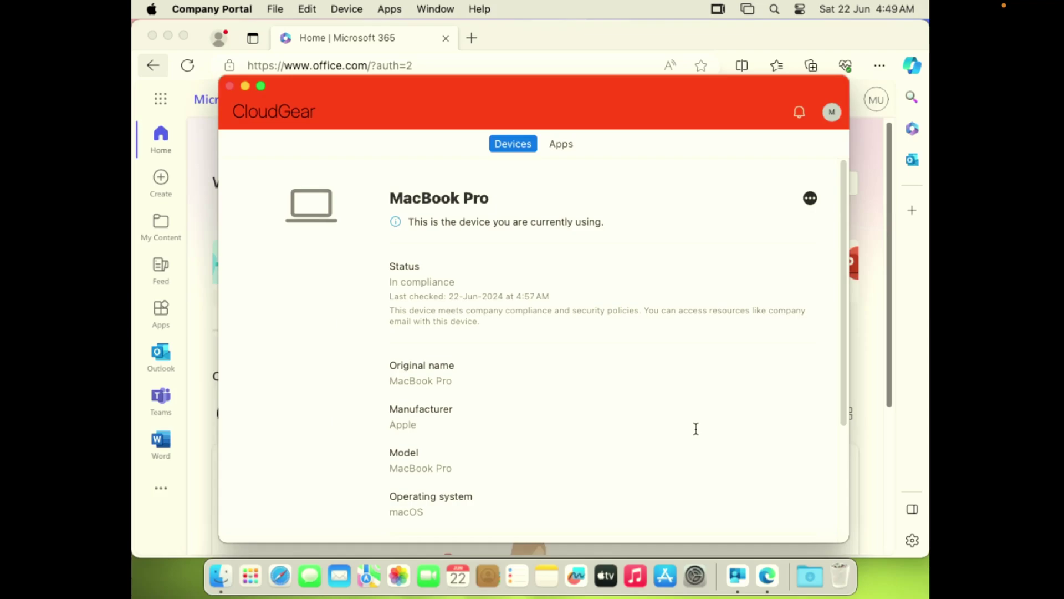
View the Company Portal version information in About, then close it
{"action": "scroll", "coordinate": [696, 429], "scroll_direction": "down", "scroll_amount": 5}
{"action": "scroll", "coordinate": [626, 401], "scroll_direction": "up", "scroll_amount": 5}
{"action": "left_click", "coordinate": [227, 8]}
{"action": "left_click", "coordinate": [227, 32]}
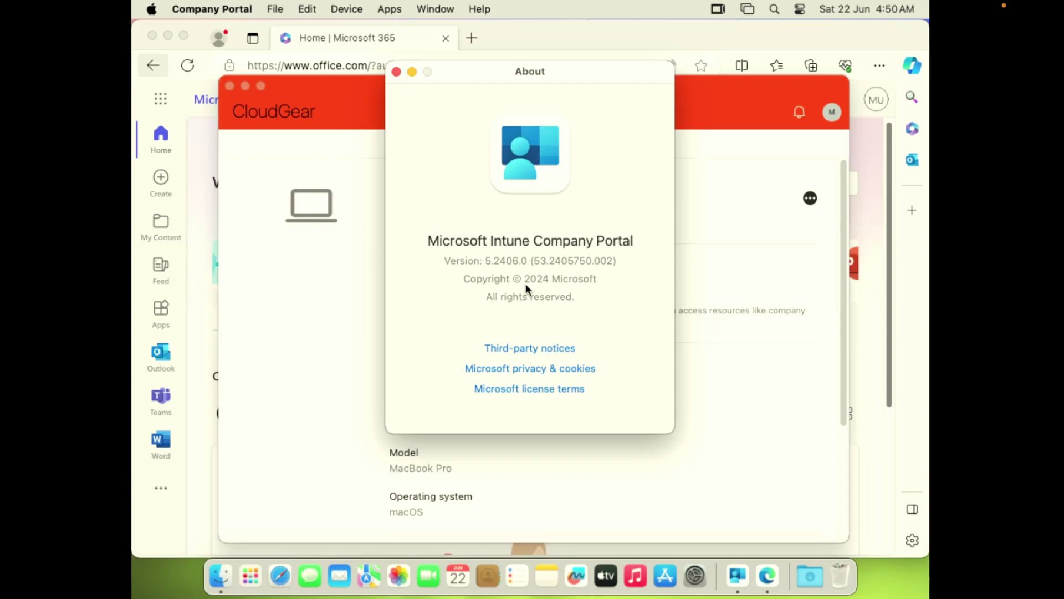
{"action": "key", "text": "super+w"}
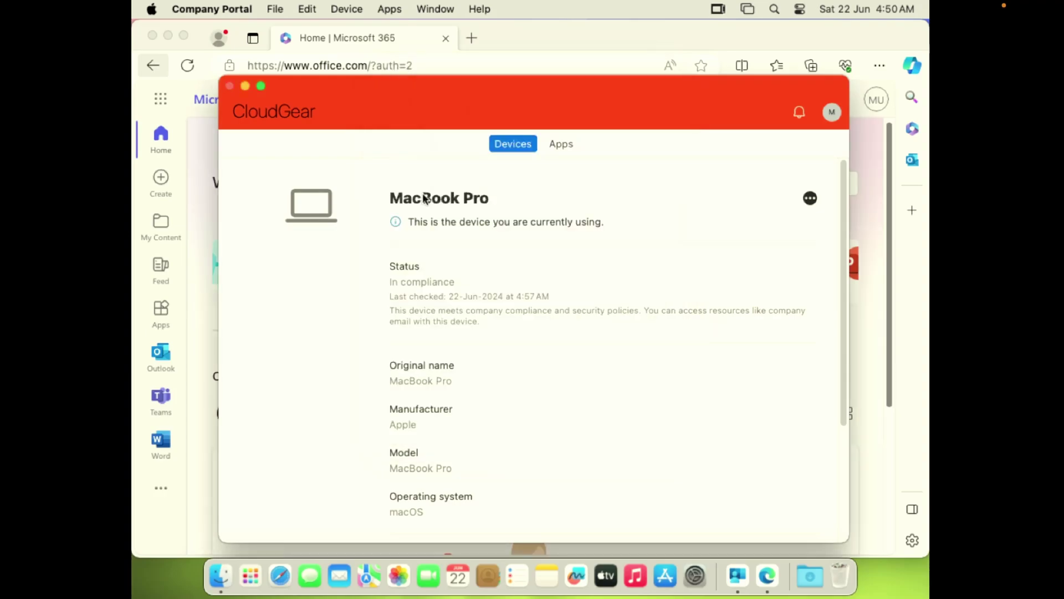
Run Check status on the MacBook Pro and review its device details
{"action": "left_click", "coordinate": [810, 198]}
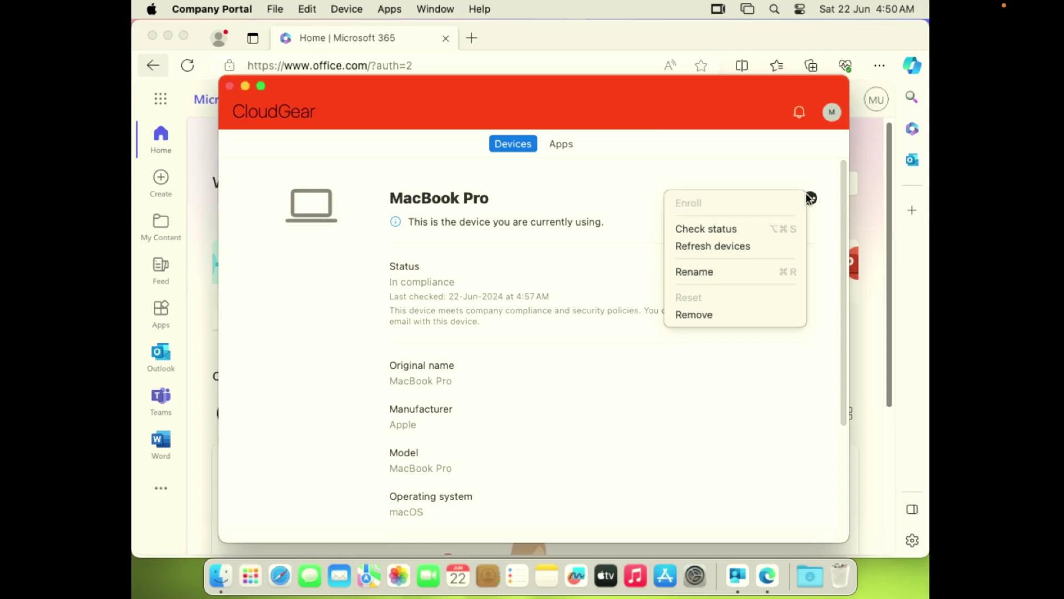
{"action": "left_click", "coordinate": [717, 234]}
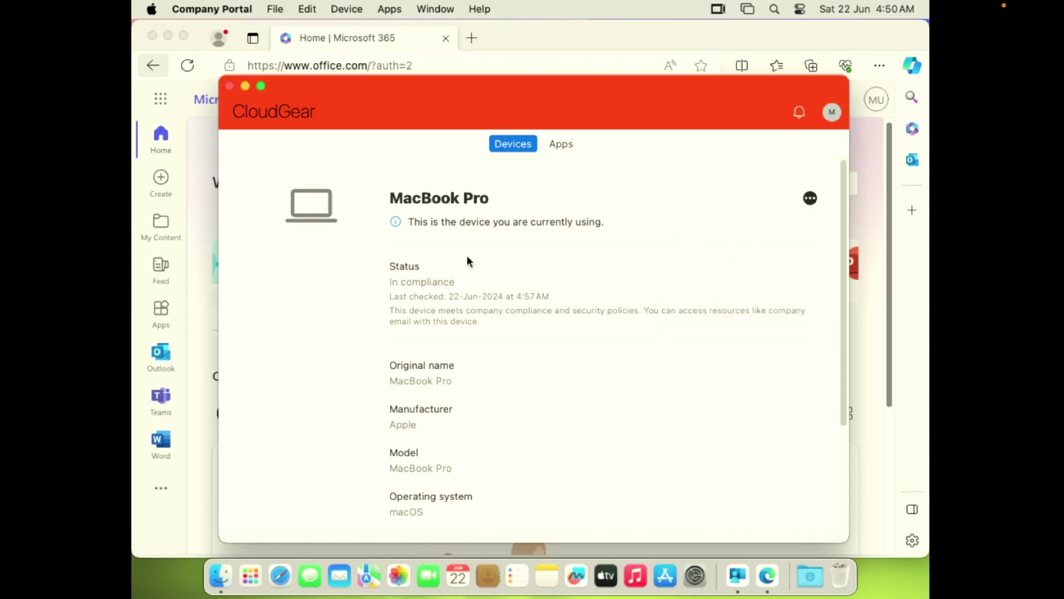
{"action": "scroll", "coordinate": [496, 447], "scroll_direction": "down", "scroll_amount": 5}
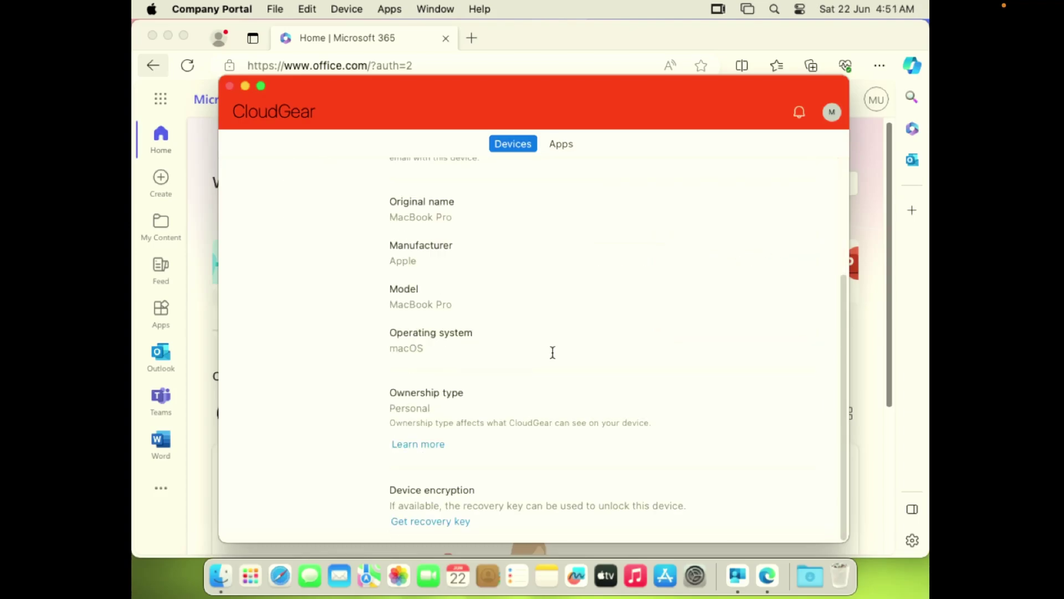
{"action": "scroll", "coordinate": [551, 351], "scroll_direction": "up", "scroll_amount": 5}
{"action": "scroll", "coordinate": [551, 350], "scroll_direction": "down", "scroll_amount": 5}
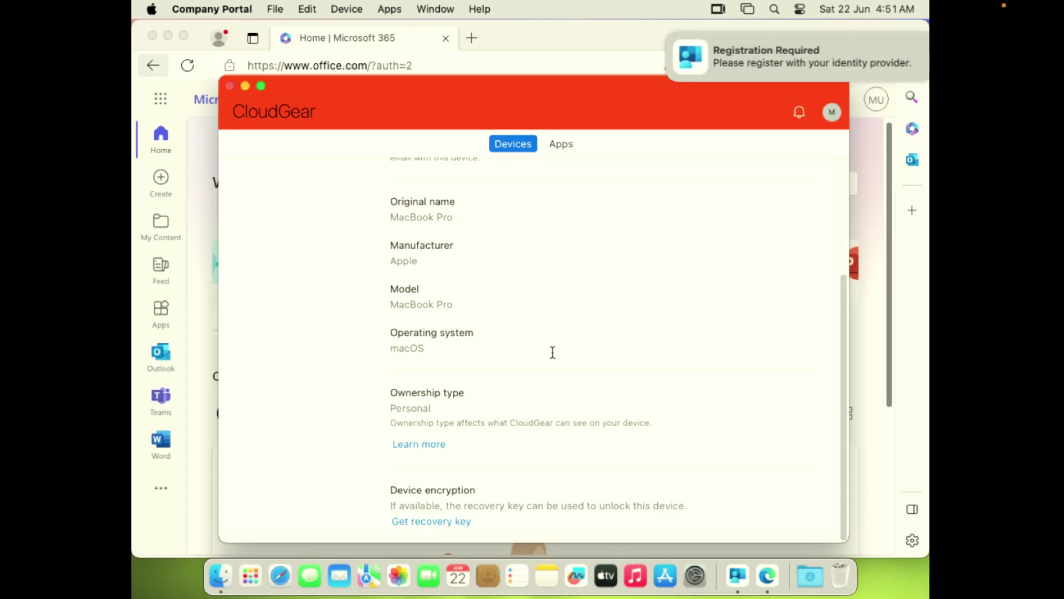
Register the Mac with Entra ID, confirming the macOS password and signing in with the work account
{"action": "mouse_move", "coordinate": [769, 59]}
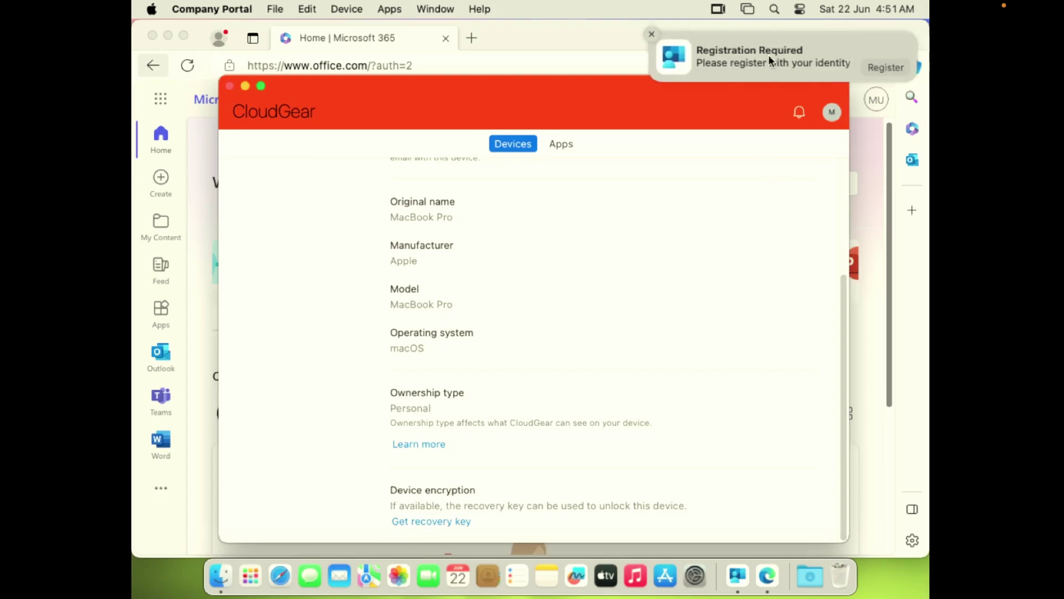
{"action": "left_click", "coordinate": [879, 67]}
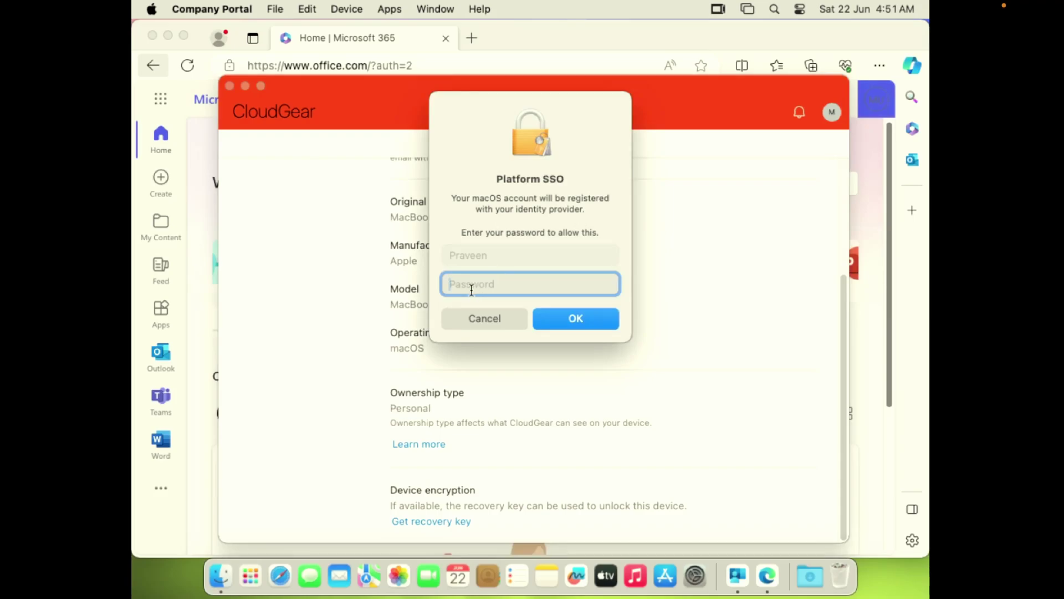
{"action": "type", "text": "••••••••"}
{"action": "left_click", "coordinate": [571, 319]}
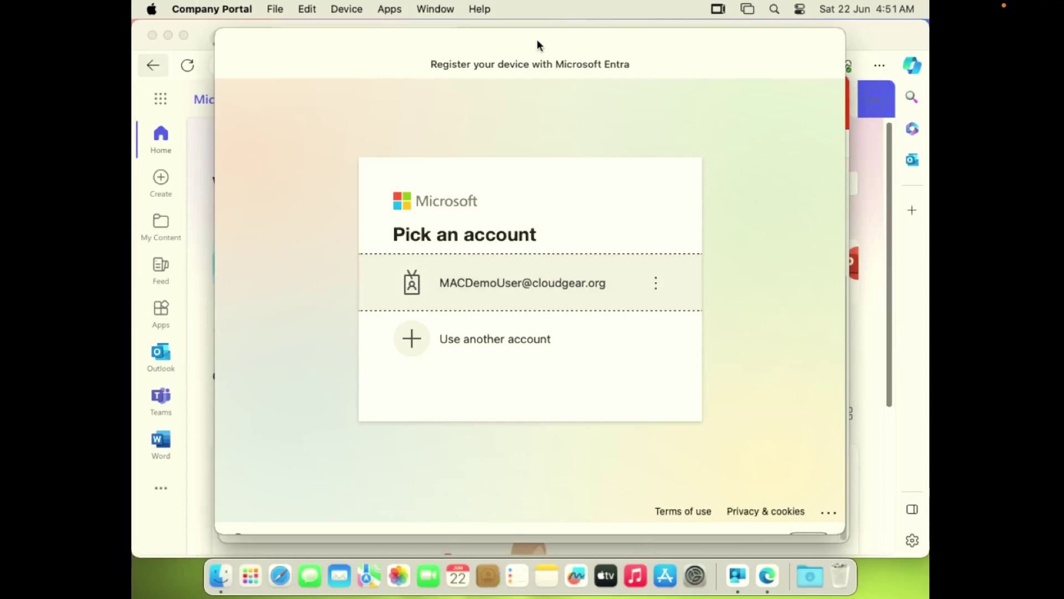
{"action": "left_click", "coordinate": [498, 274]}
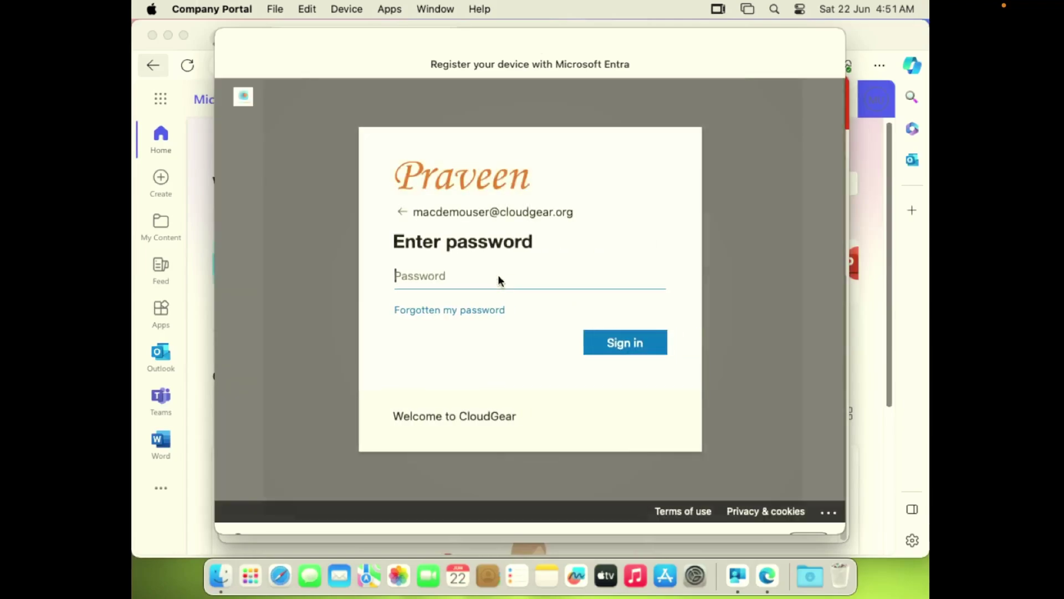
{"action": "type", "text": "••••"}
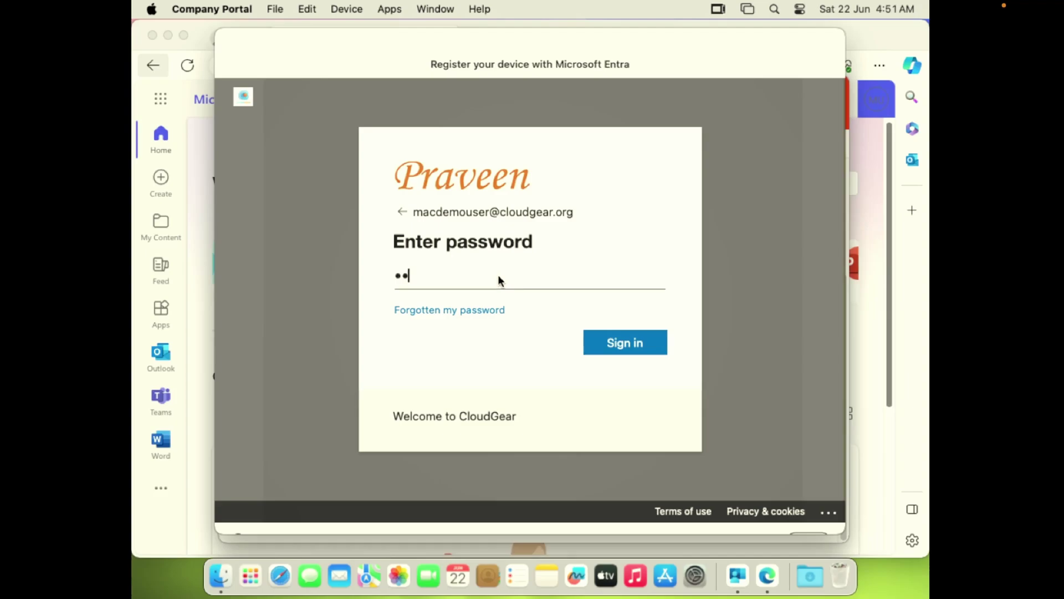
{"action": "type", "text": "••••••"}
{"action": "left_click", "coordinate": [612, 349]}
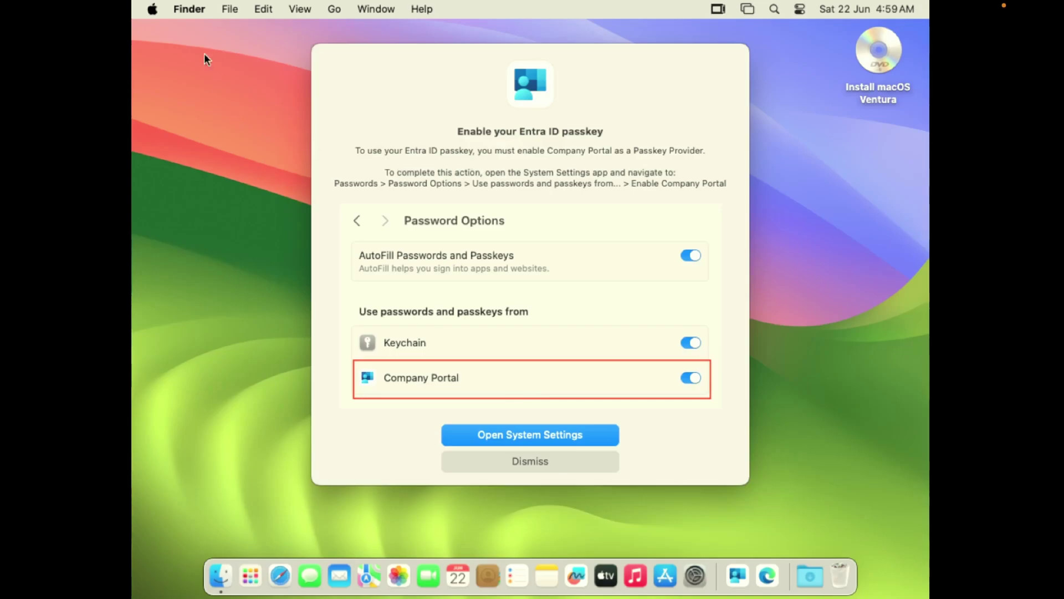
Open System Settings > Passwords and unlock it with the account password
{"action": "left_click", "coordinate": [152, 10]}
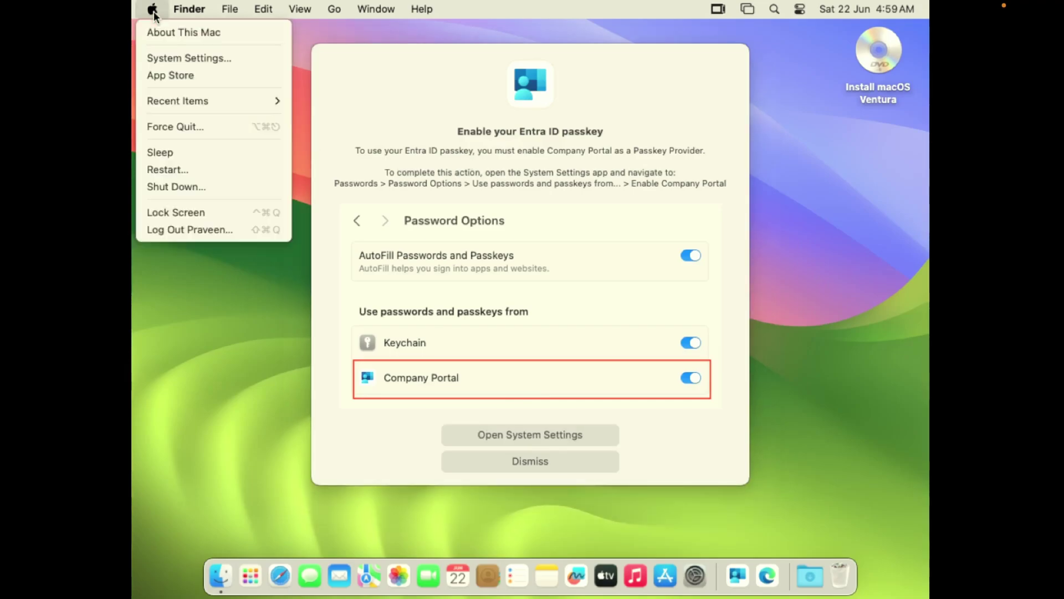
{"action": "left_click", "coordinate": [157, 55]}
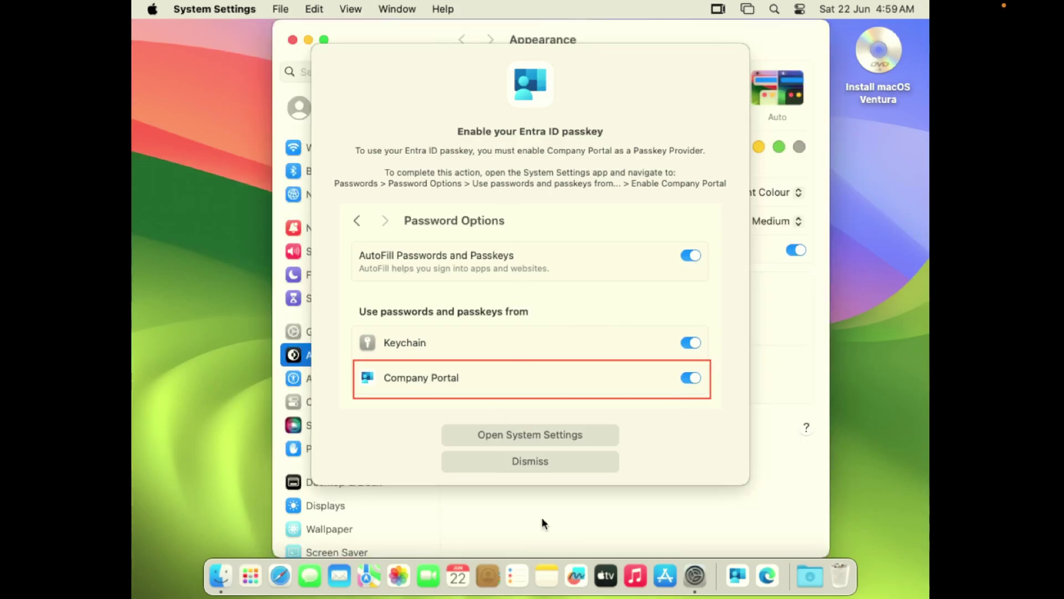
{"action": "scroll", "coordinate": [317, 522], "scroll_direction": "down", "scroll_amount": 10}
{"action": "scroll", "coordinate": [317, 522], "scroll_direction": "up", "scroll_amount": 5}
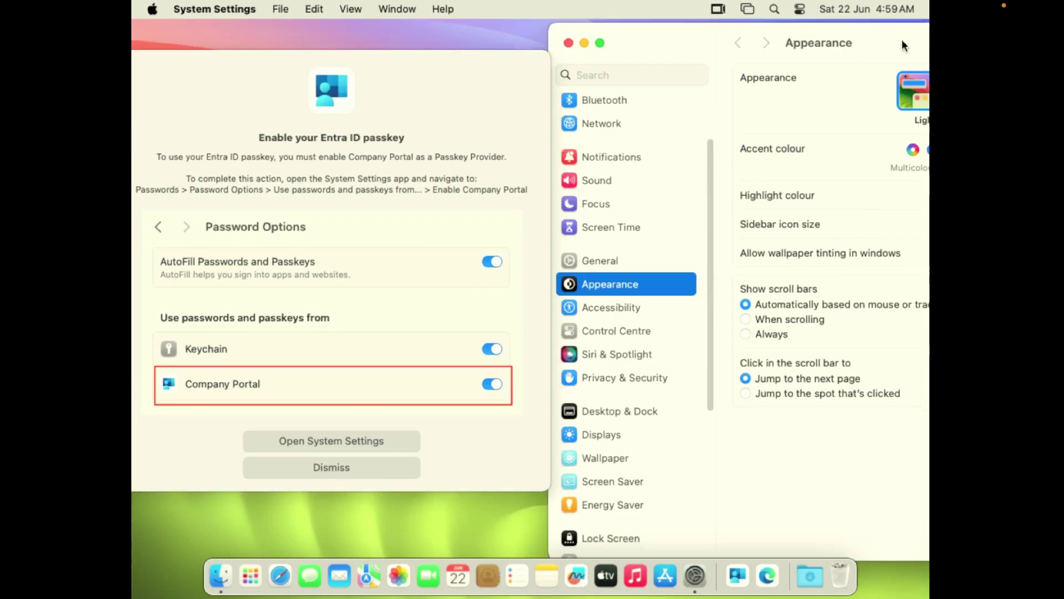
{"action": "scroll", "coordinate": [606, 475], "scroll_direction": "down", "scroll_amount": 5}
{"action": "left_click", "coordinate": [605, 386]}
{"action": "left_click", "coordinate": [606, 366]}
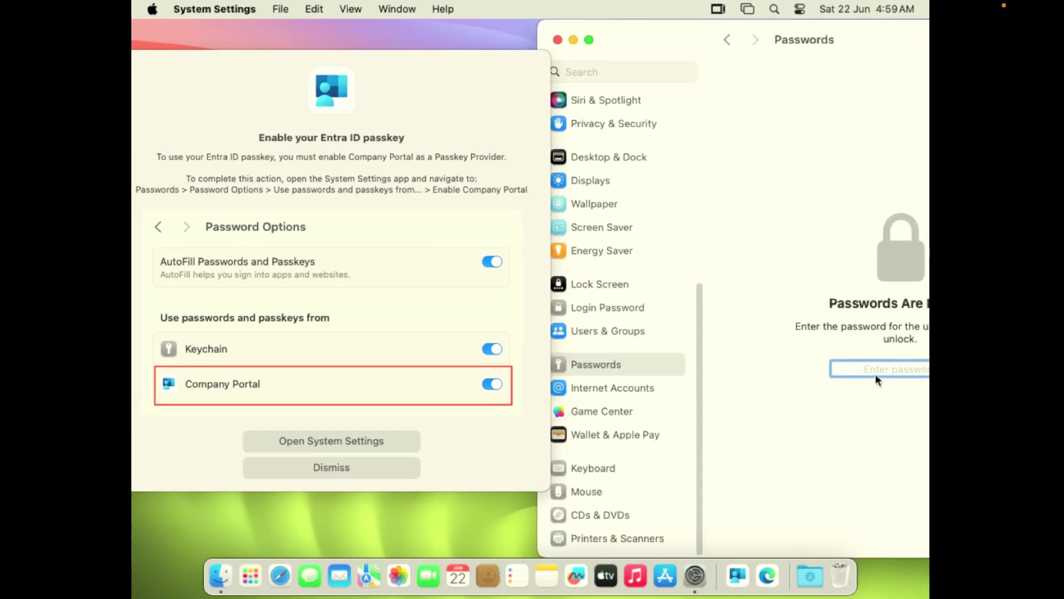
{"action": "left_click_drag", "start_coordinate": [844, 35], "coordinate": [706, 32]}
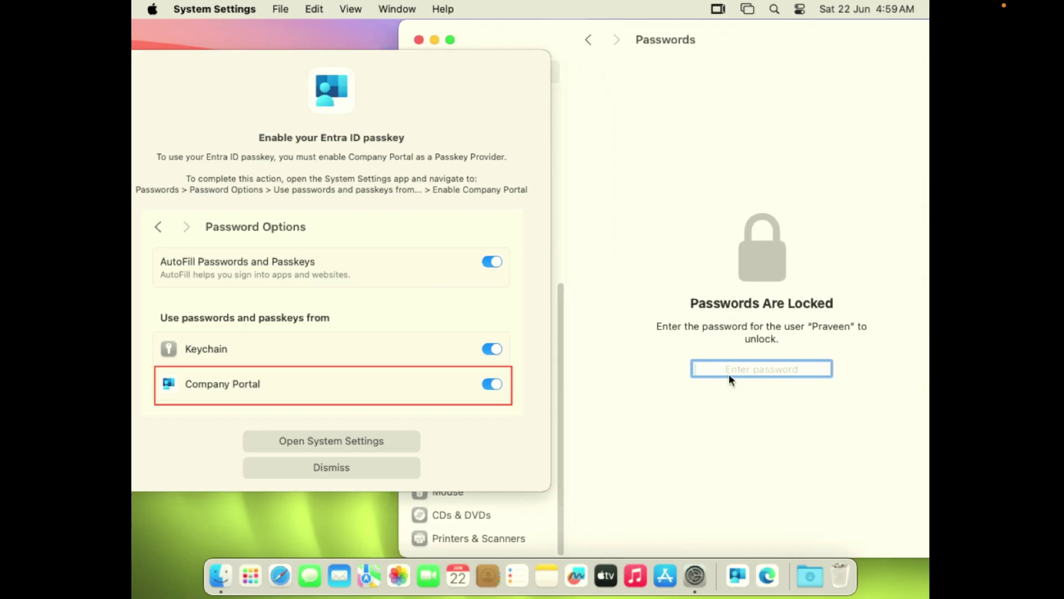
{"action": "type", "text": "••••••••"}
{"action": "key", "text": "Return"}
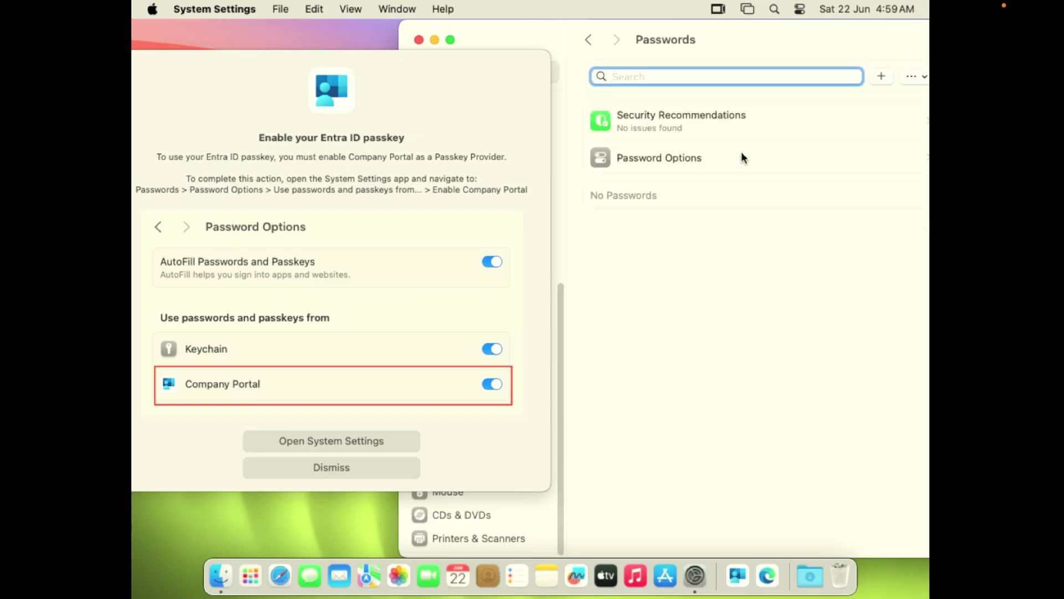
Turn on Company Portal as a passkey provider in Password Options
{"action": "left_click", "coordinate": [706, 158]}
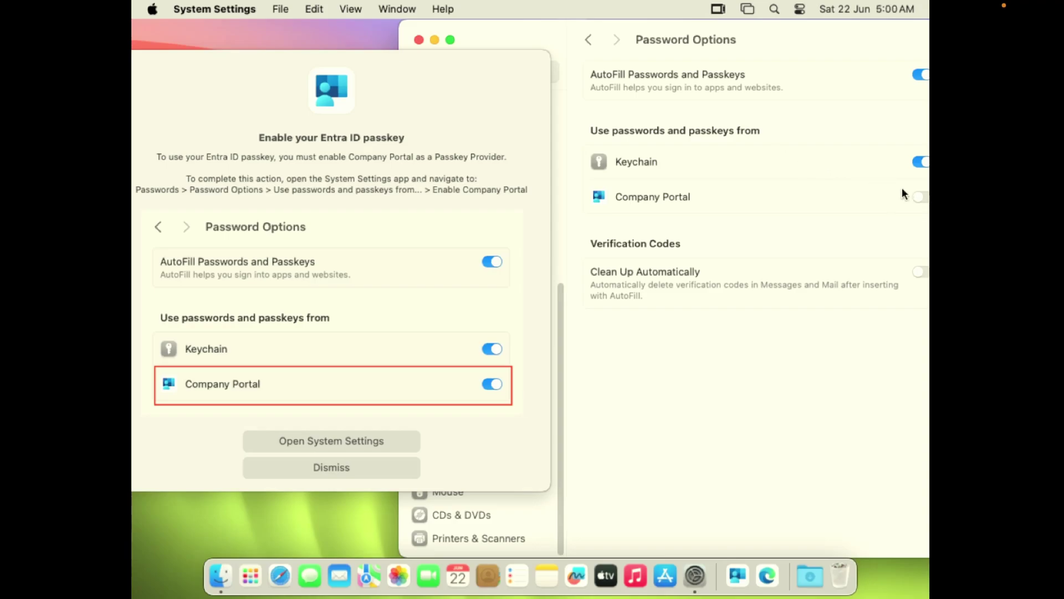
{"action": "left_click", "coordinate": [917, 198]}
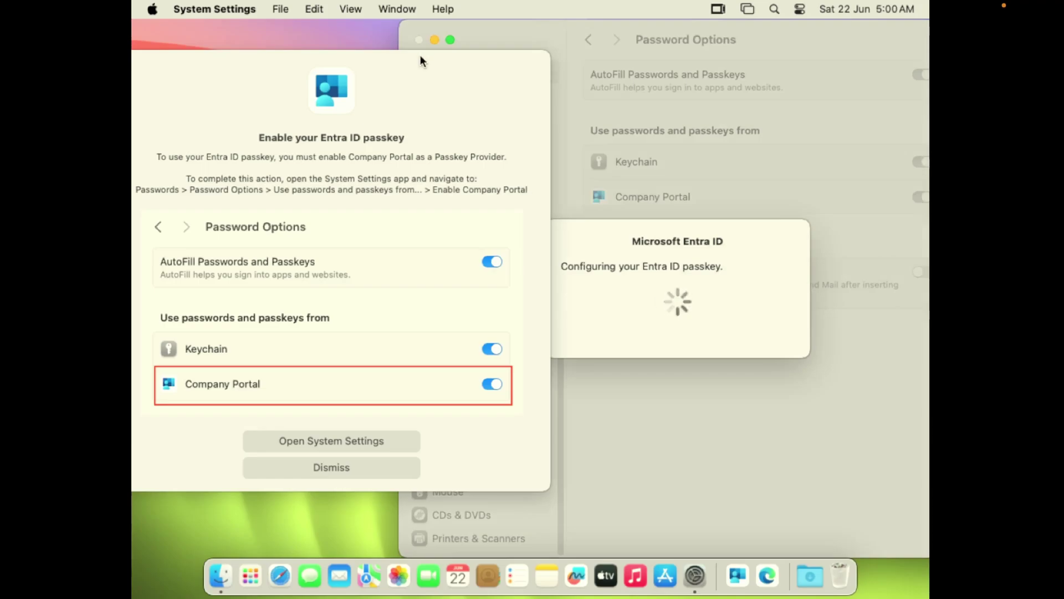
{"action": "left_click_drag", "start_coordinate": [420, 55], "coordinate": [297, 67]}
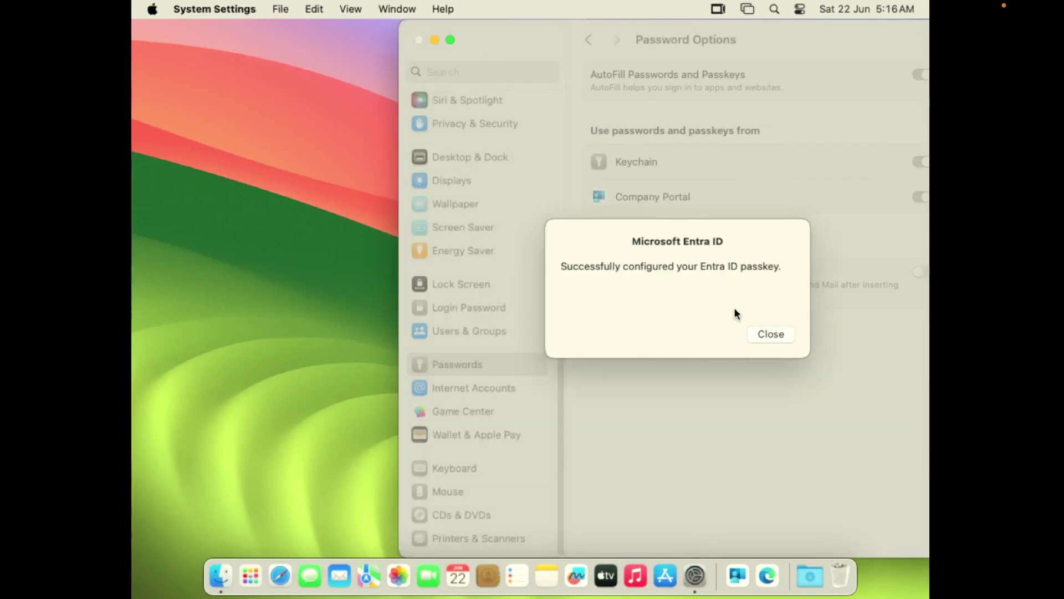
Dismiss the passkey success message and find Users & Groups by searching 'users'
{"action": "left_click", "coordinate": [764, 333]}
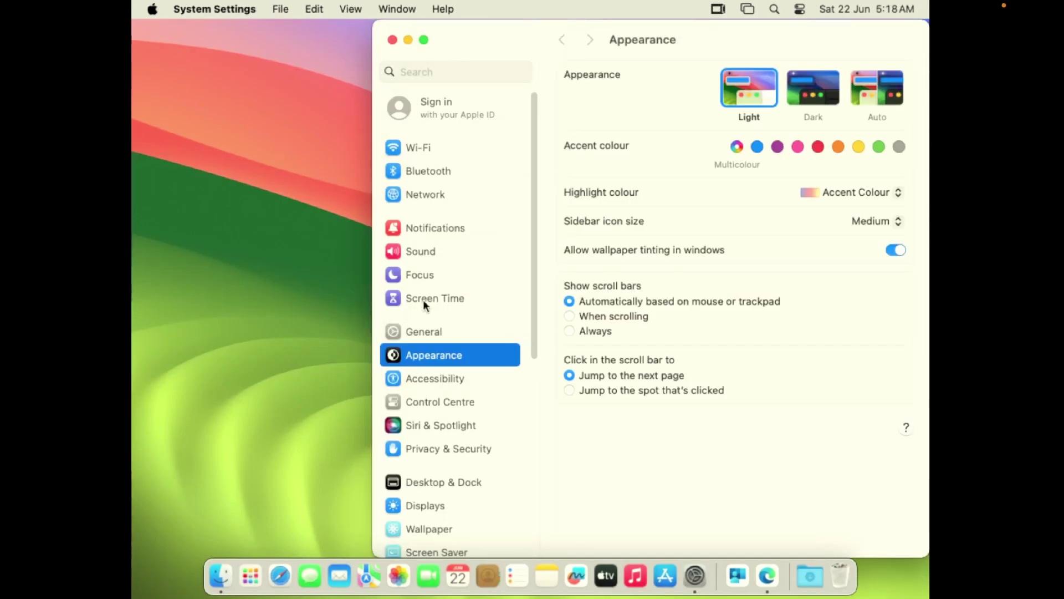
{"action": "scroll", "coordinate": [440, 438], "scroll_direction": "down", "scroll_amount": 10}
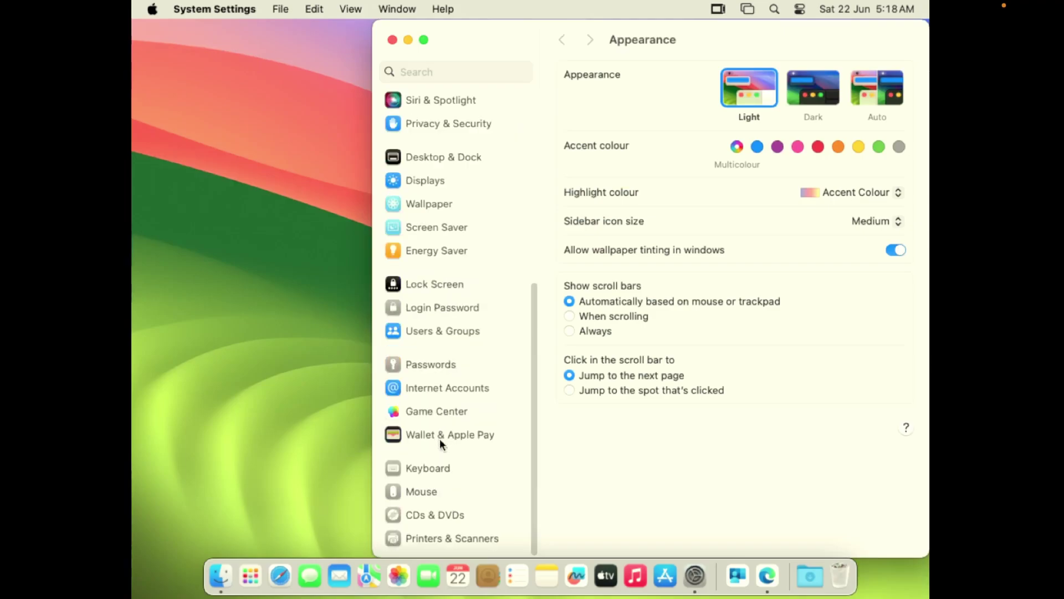
{"action": "scroll", "coordinate": [440, 438], "scroll_direction": "up", "scroll_amount": 10}
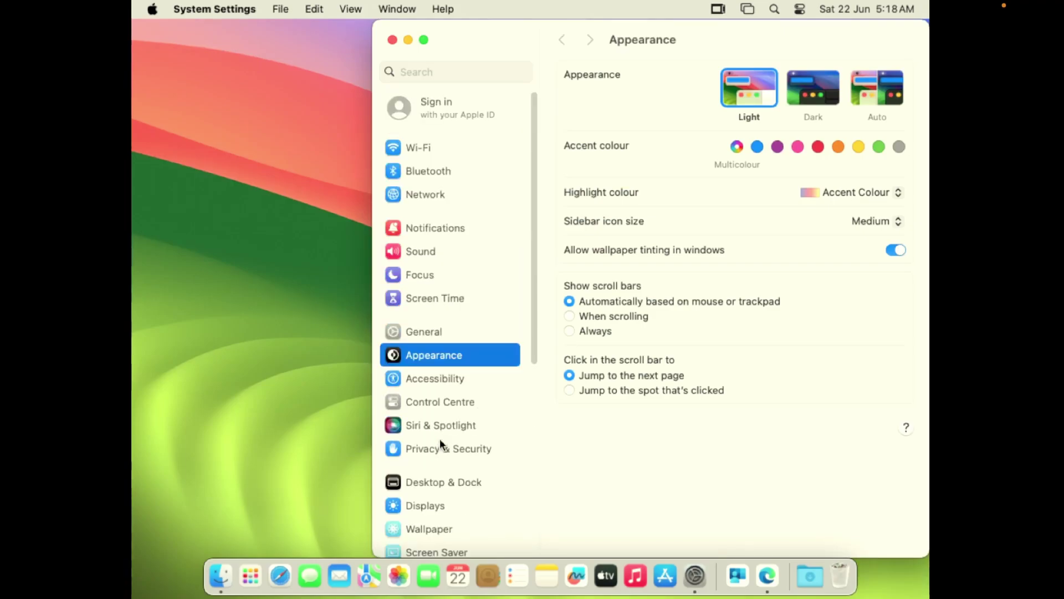
{"action": "left_click", "coordinate": [453, 74]}
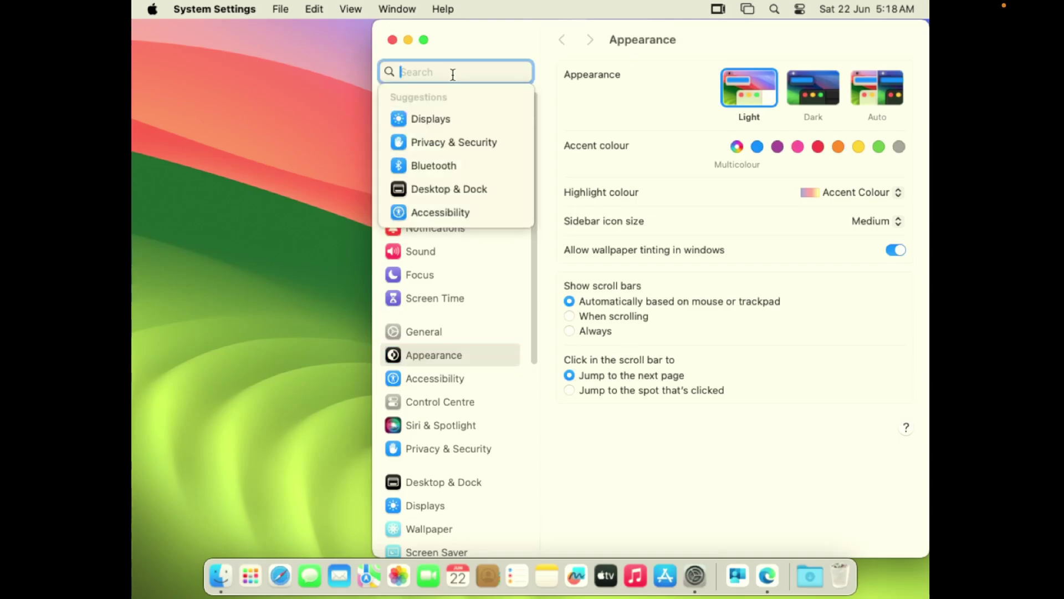
{"action": "type", "text": "users"}
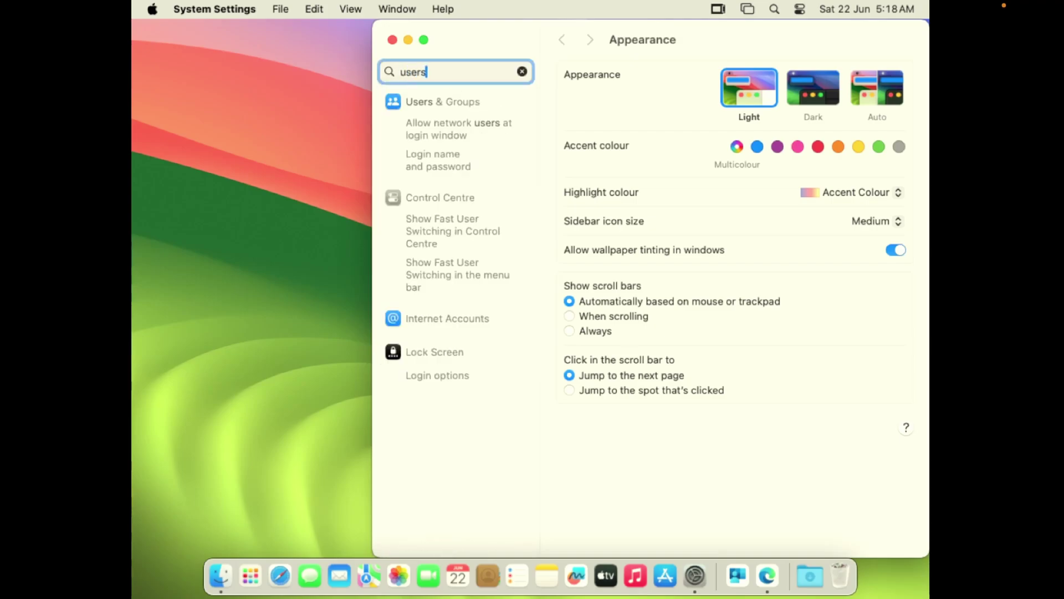
{"action": "left_click", "coordinate": [441, 108]}
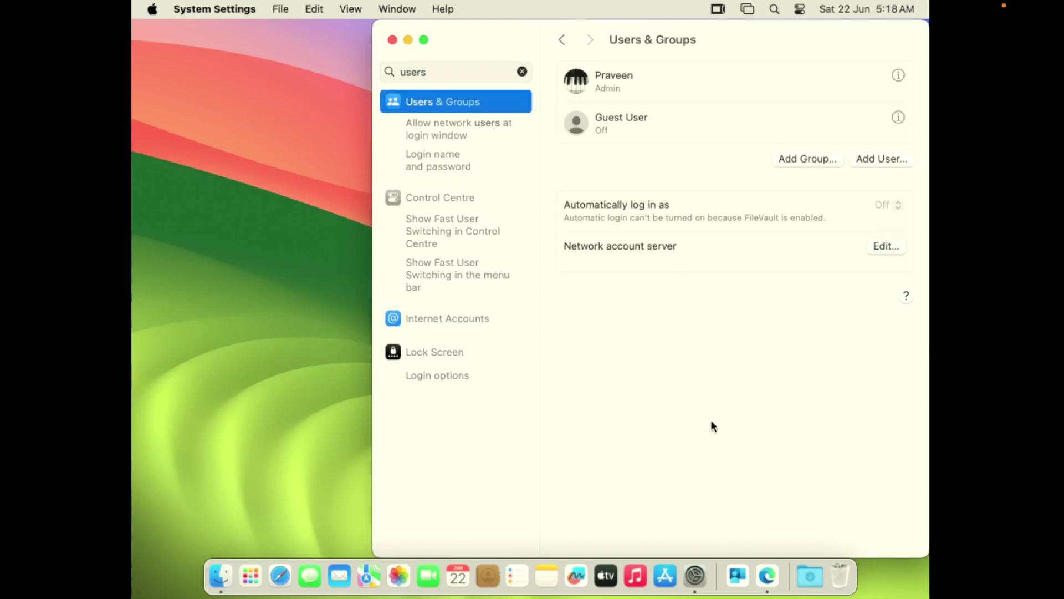
Confirm the network account server and the user's Platform SSO status: Registered with Secure enclave key
{"action": "left_click", "coordinate": [895, 249]}
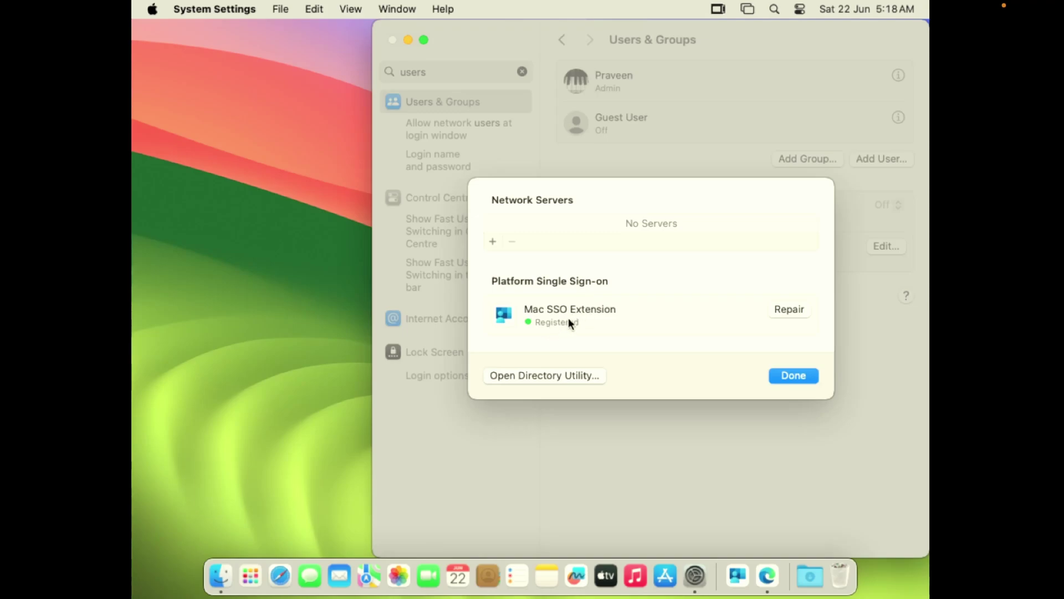
{"action": "left_click", "coordinate": [781, 376]}
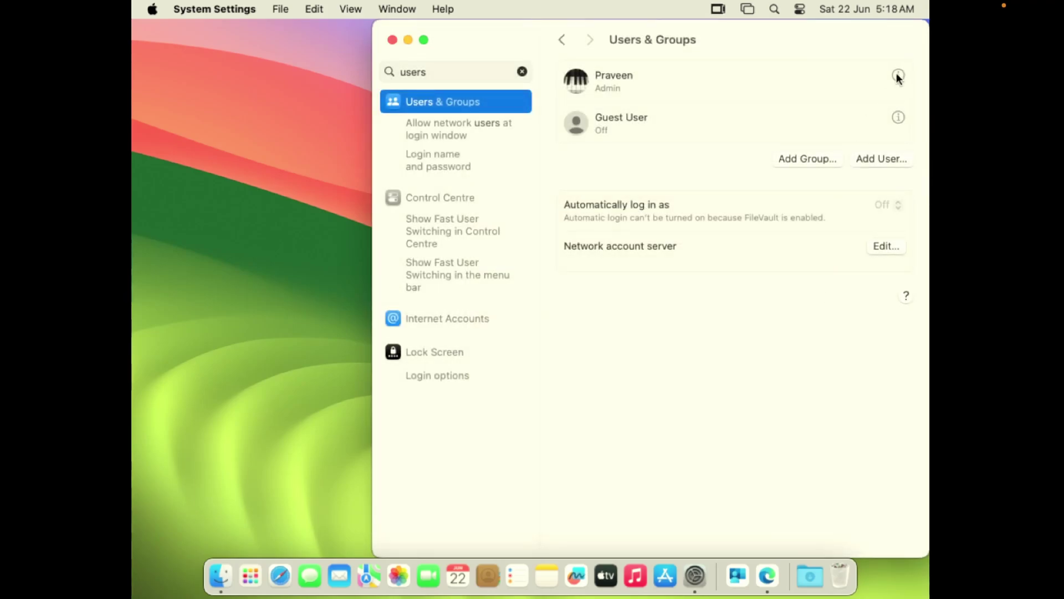
{"action": "left_click", "coordinate": [898, 76]}
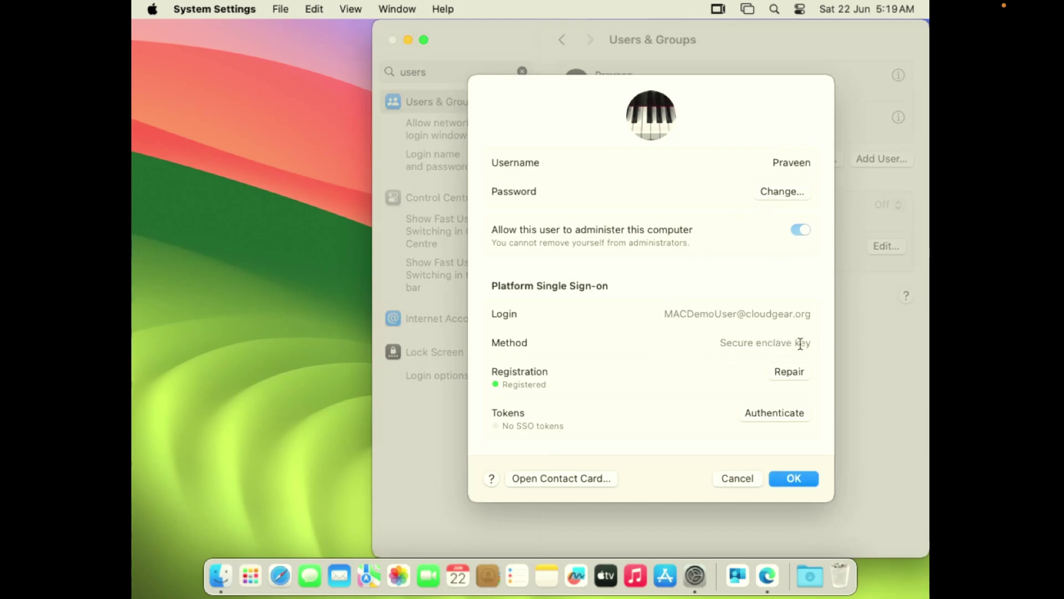
{"action": "left_click_drag", "start_coordinate": [811, 344], "coordinate": [713, 347]}
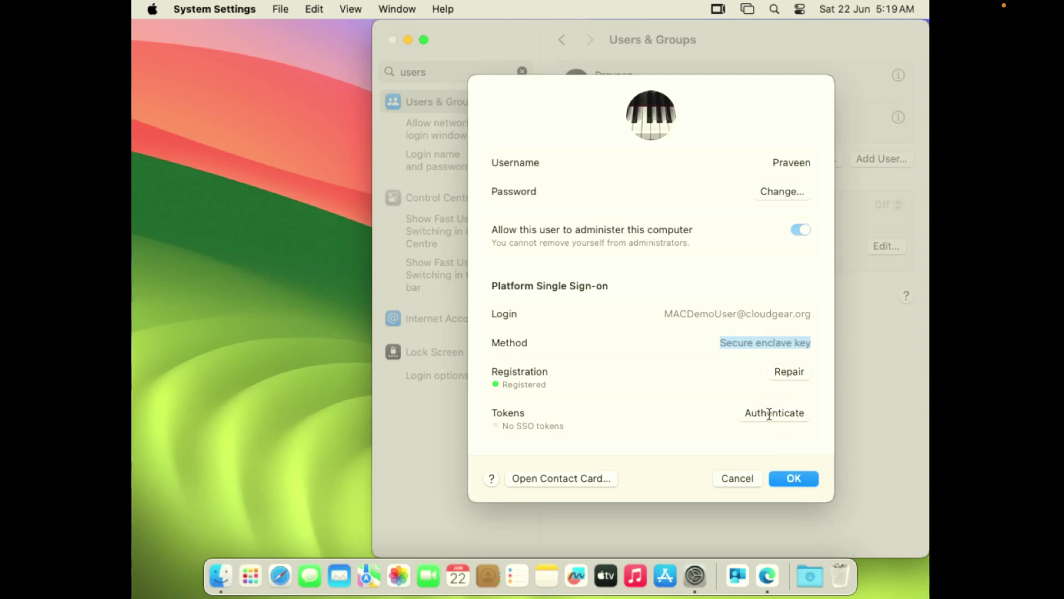
{"action": "left_click", "coordinate": [788, 481]}
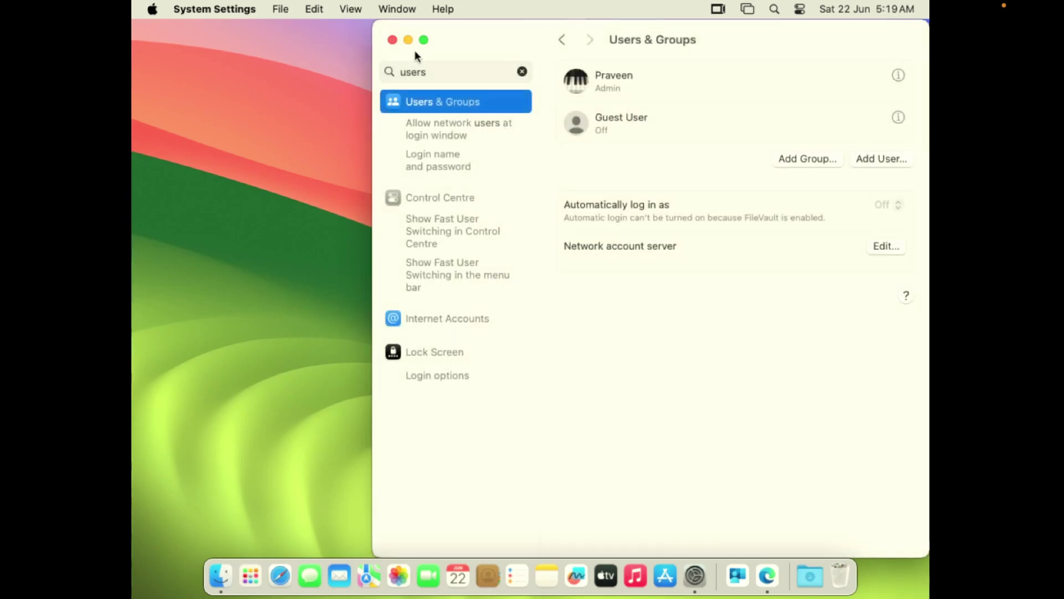
Restart the Mac and log back in with the account password
{"action": "left_click", "coordinate": [392, 39]}
{"action": "left_click", "coordinate": [152, 9]}
{"action": "left_click", "coordinate": [182, 170]}
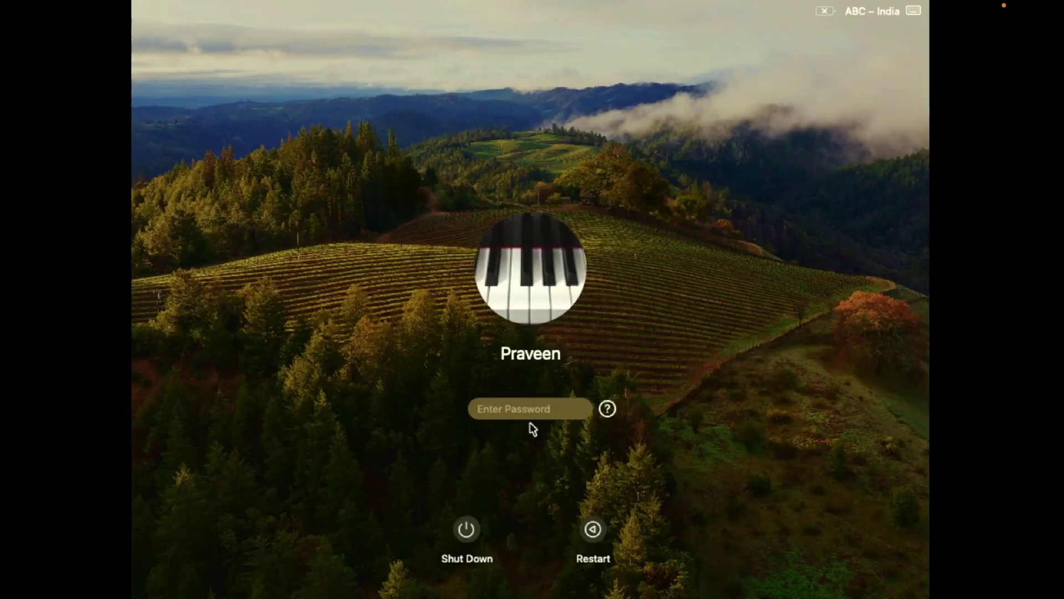
{"action": "type", "text": "••••••"}
{"action": "key", "text": "Return"}
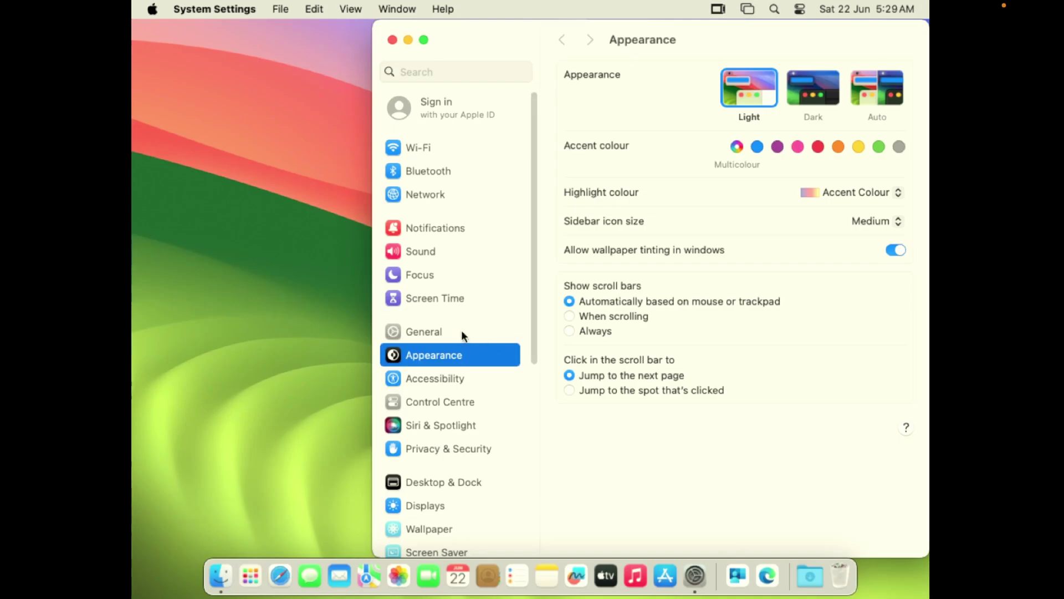
Open the user's details in Users & Groups to confirm SSO tokens are present
{"action": "left_click", "coordinate": [461, 331]}
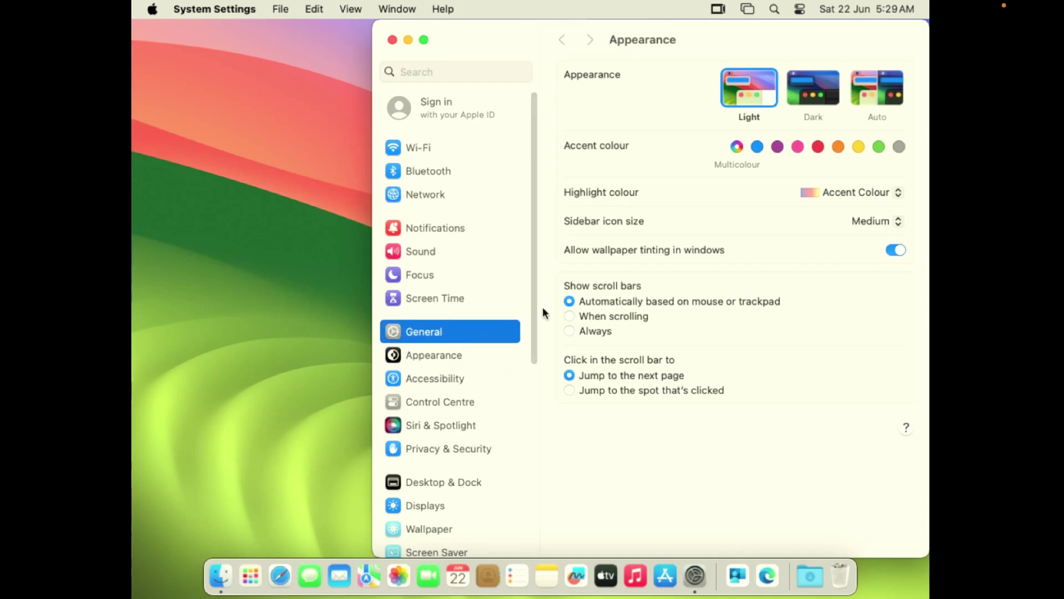
{"action": "left_click_drag", "start_coordinate": [533, 305], "coordinate": [534, 411]}
{"action": "left_click", "coordinate": [447, 471]}
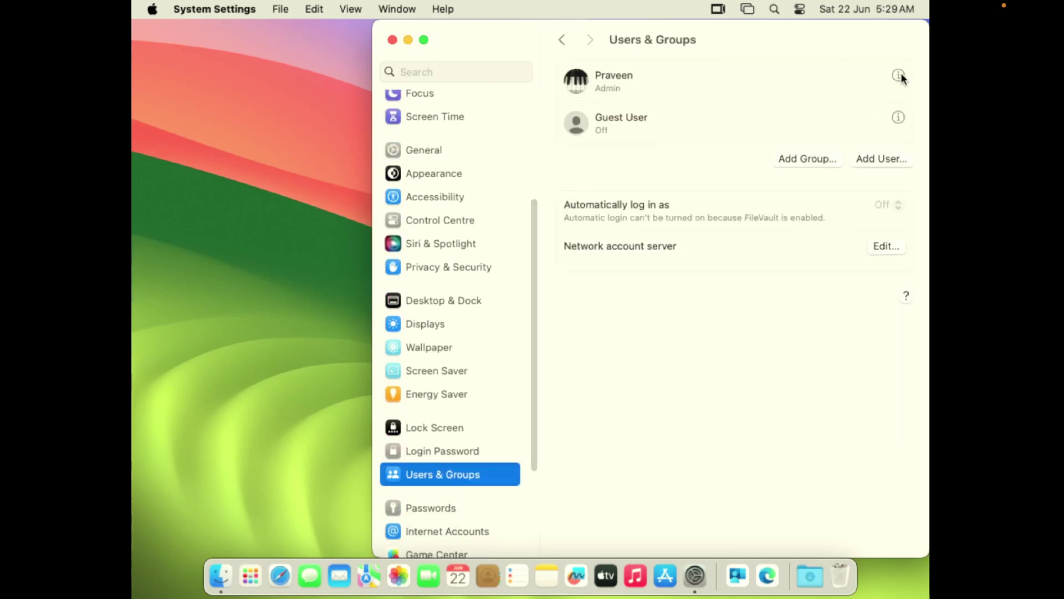
{"action": "left_click", "coordinate": [898, 76]}
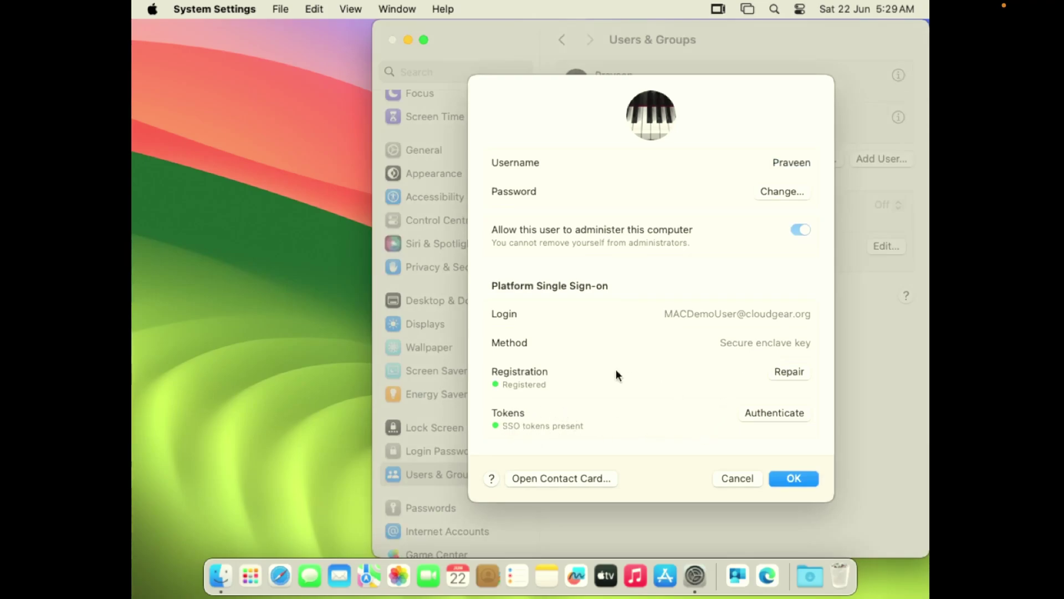
Close the account details, sign in to office.com in Safari, and open Outlook in a new tab
{"action": "left_click", "coordinate": [804, 478]}
{"action": "left_click", "coordinate": [280, 575]}
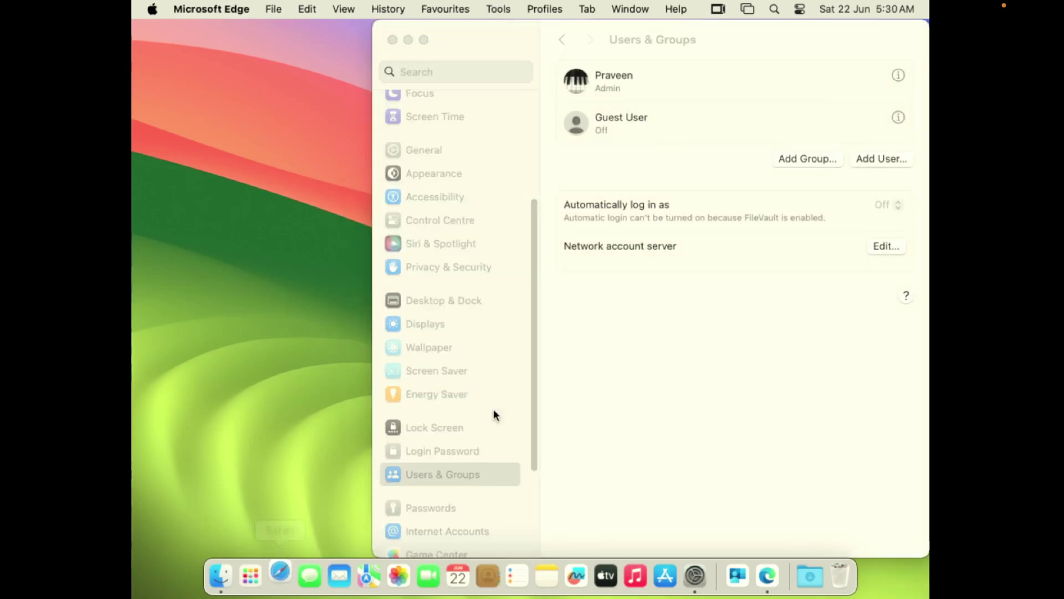
{"action": "type", "text": "office.com"}
{"action": "key", "text": "Return"}
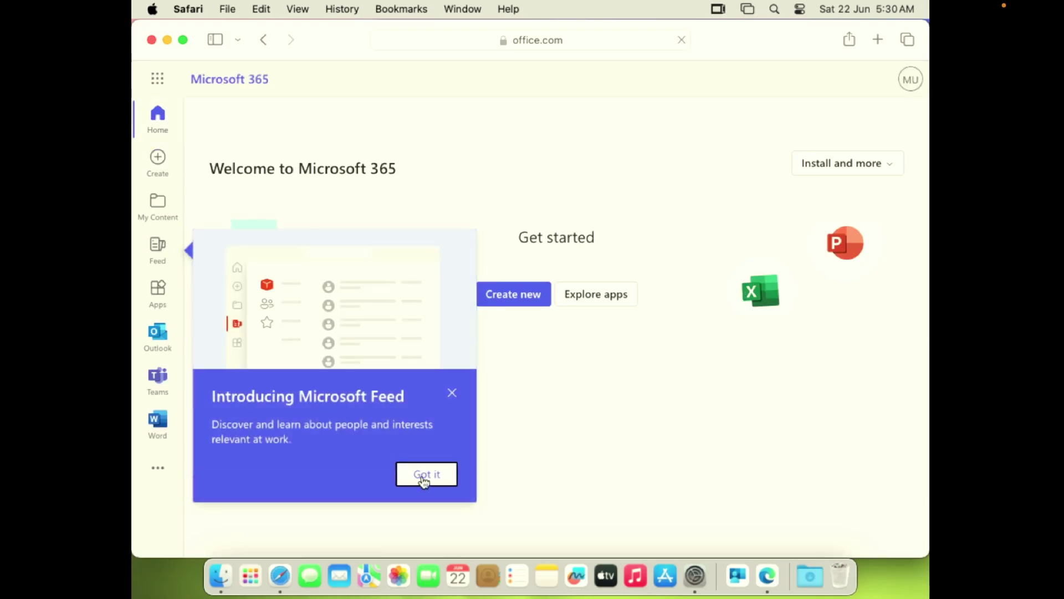
{"action": "left_click", "coordinate": [422, 475]}
{"action": "left_click", "coordinate": [158, 334]}
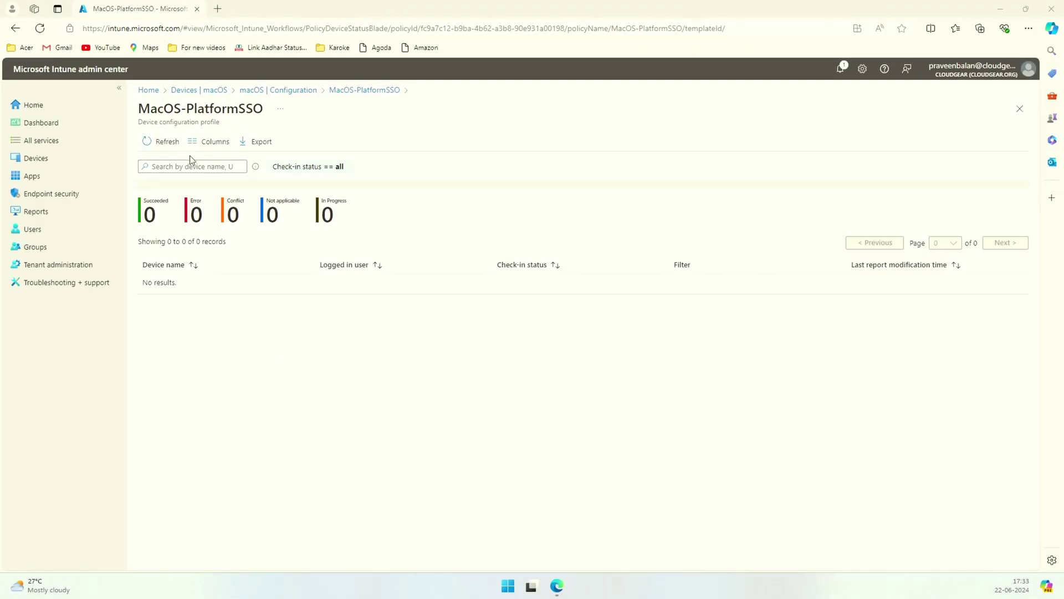
Refresh the MacOS-PlatformSSO device status and view the MacBook Pro's per-setting policy results
{"action": "left_click", "coordinate": [164, 140]}
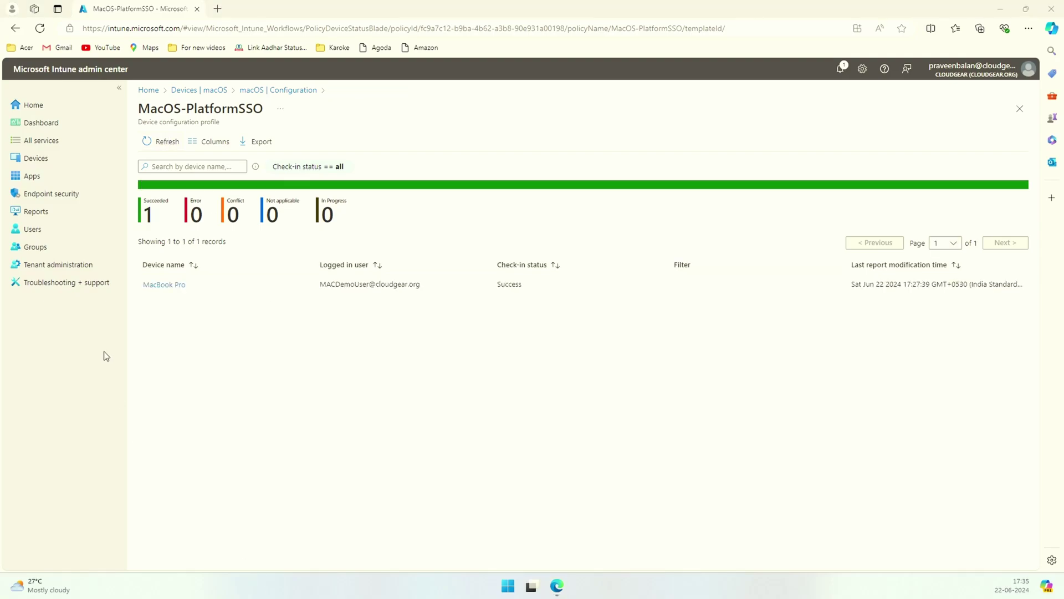
{"action": "left_click", "coordinate": [162, 285]}
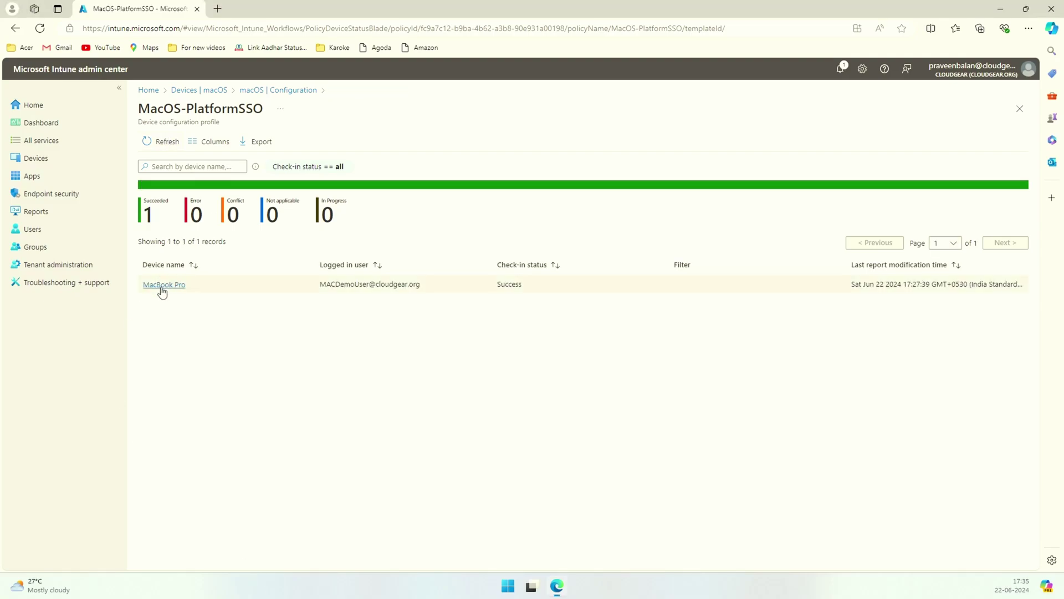